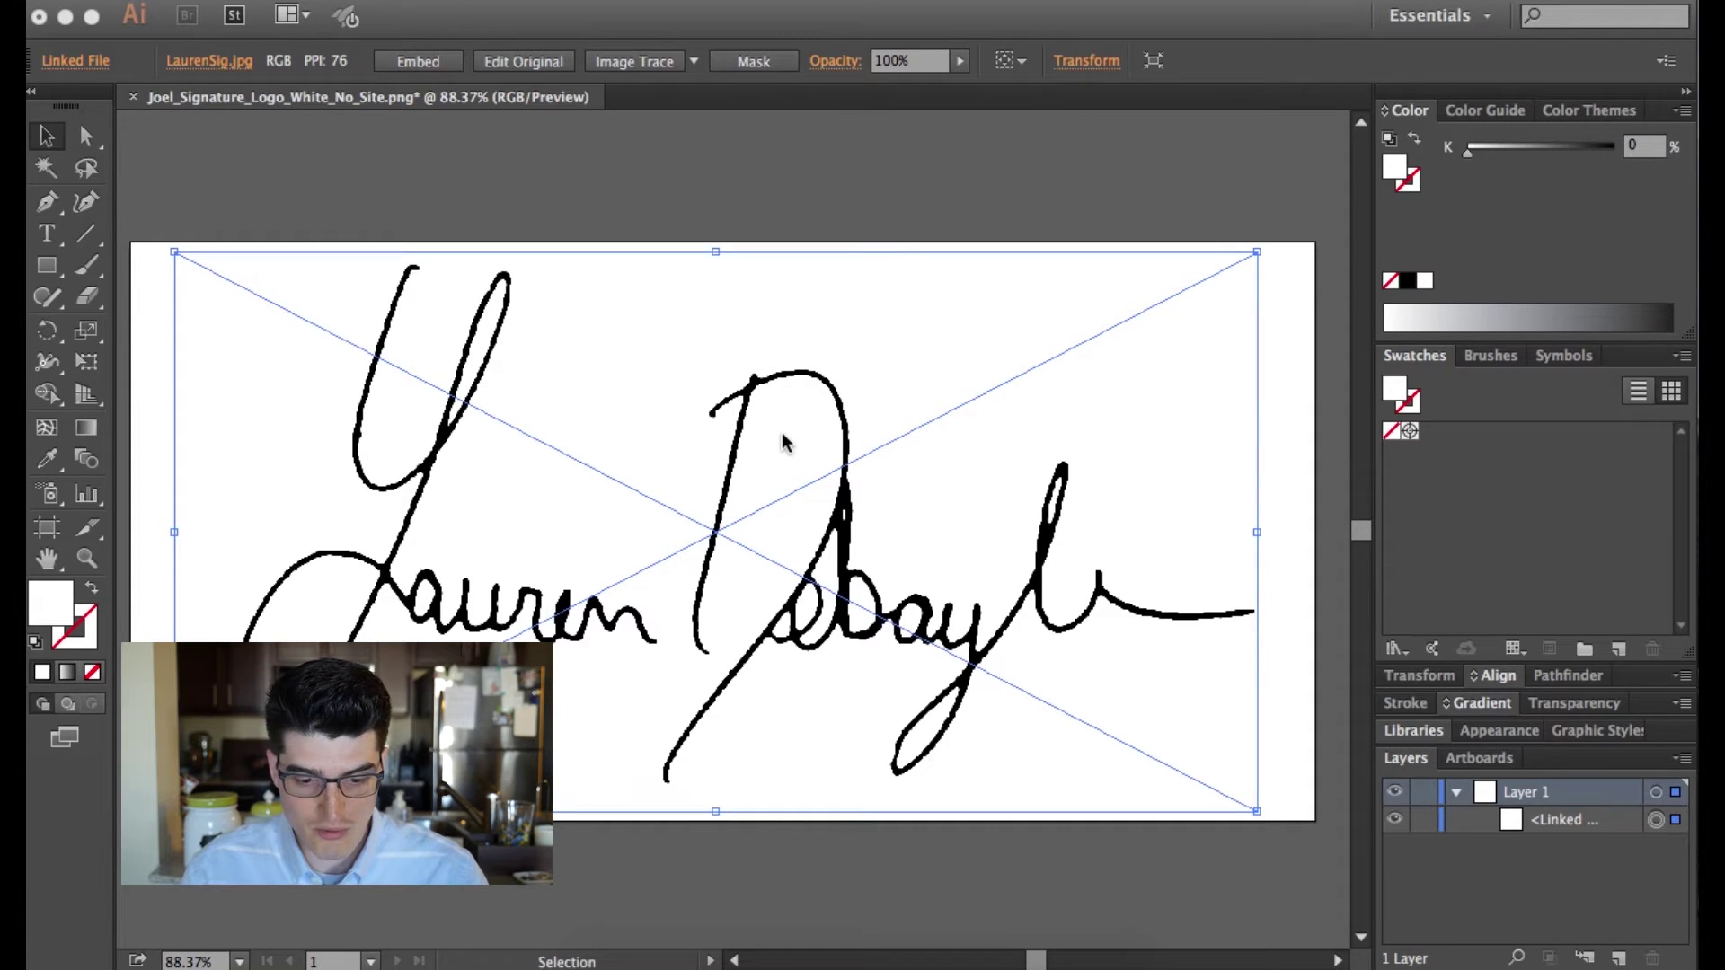
# - Trace the linked signature image with Image Trace and expand it into vector paths
pyautogui.click(644, 386)
pyautogui.scroll(5, 644, 386)
pyautogui.scroll(-8, 704, 365)
pyautogui.scroll(2, 752, 349)
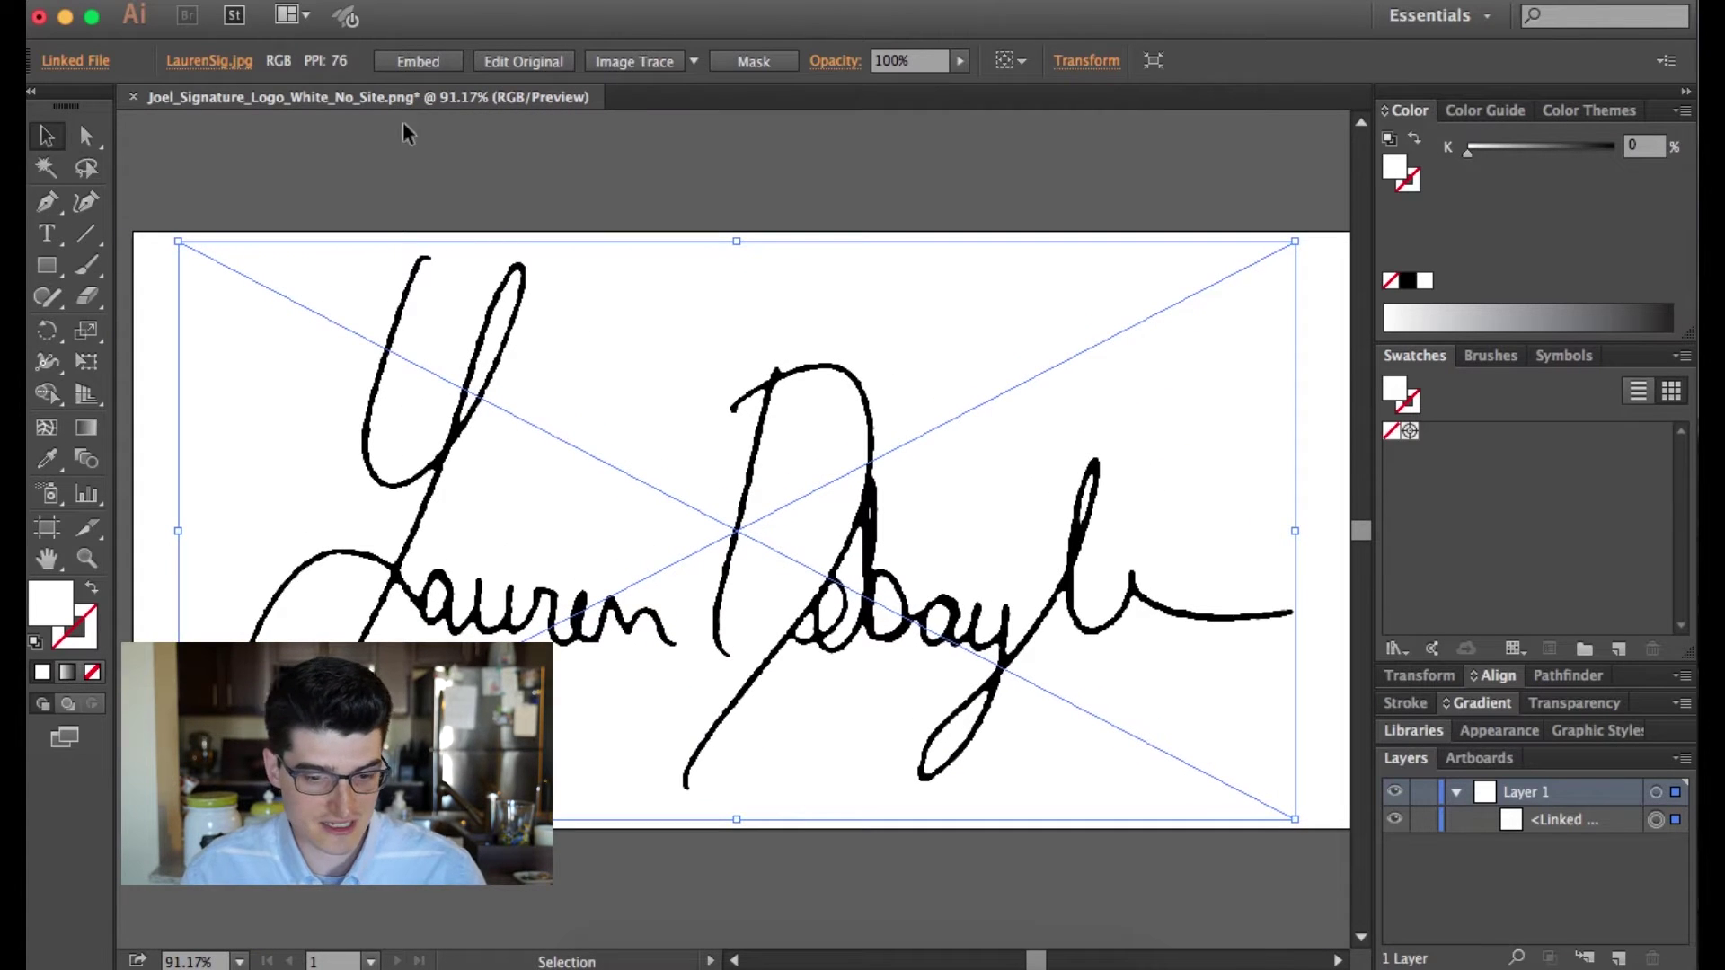
pyautogui.click(368, 0)
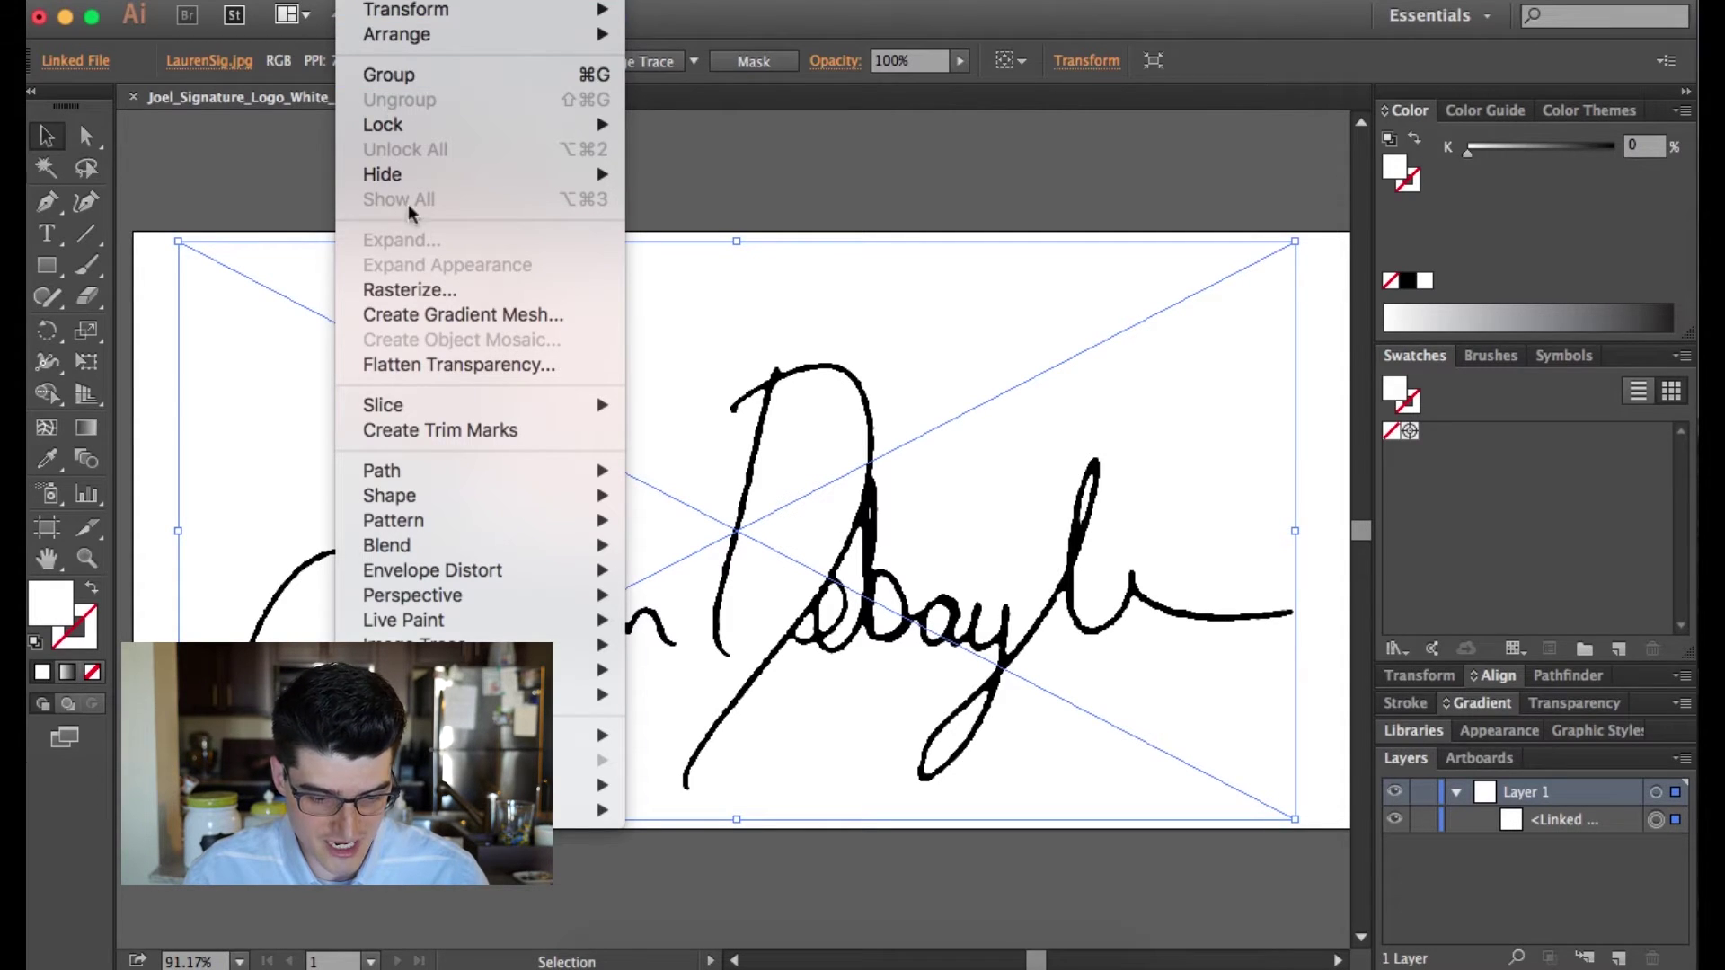
pyautogui.moveTo(450, 645)
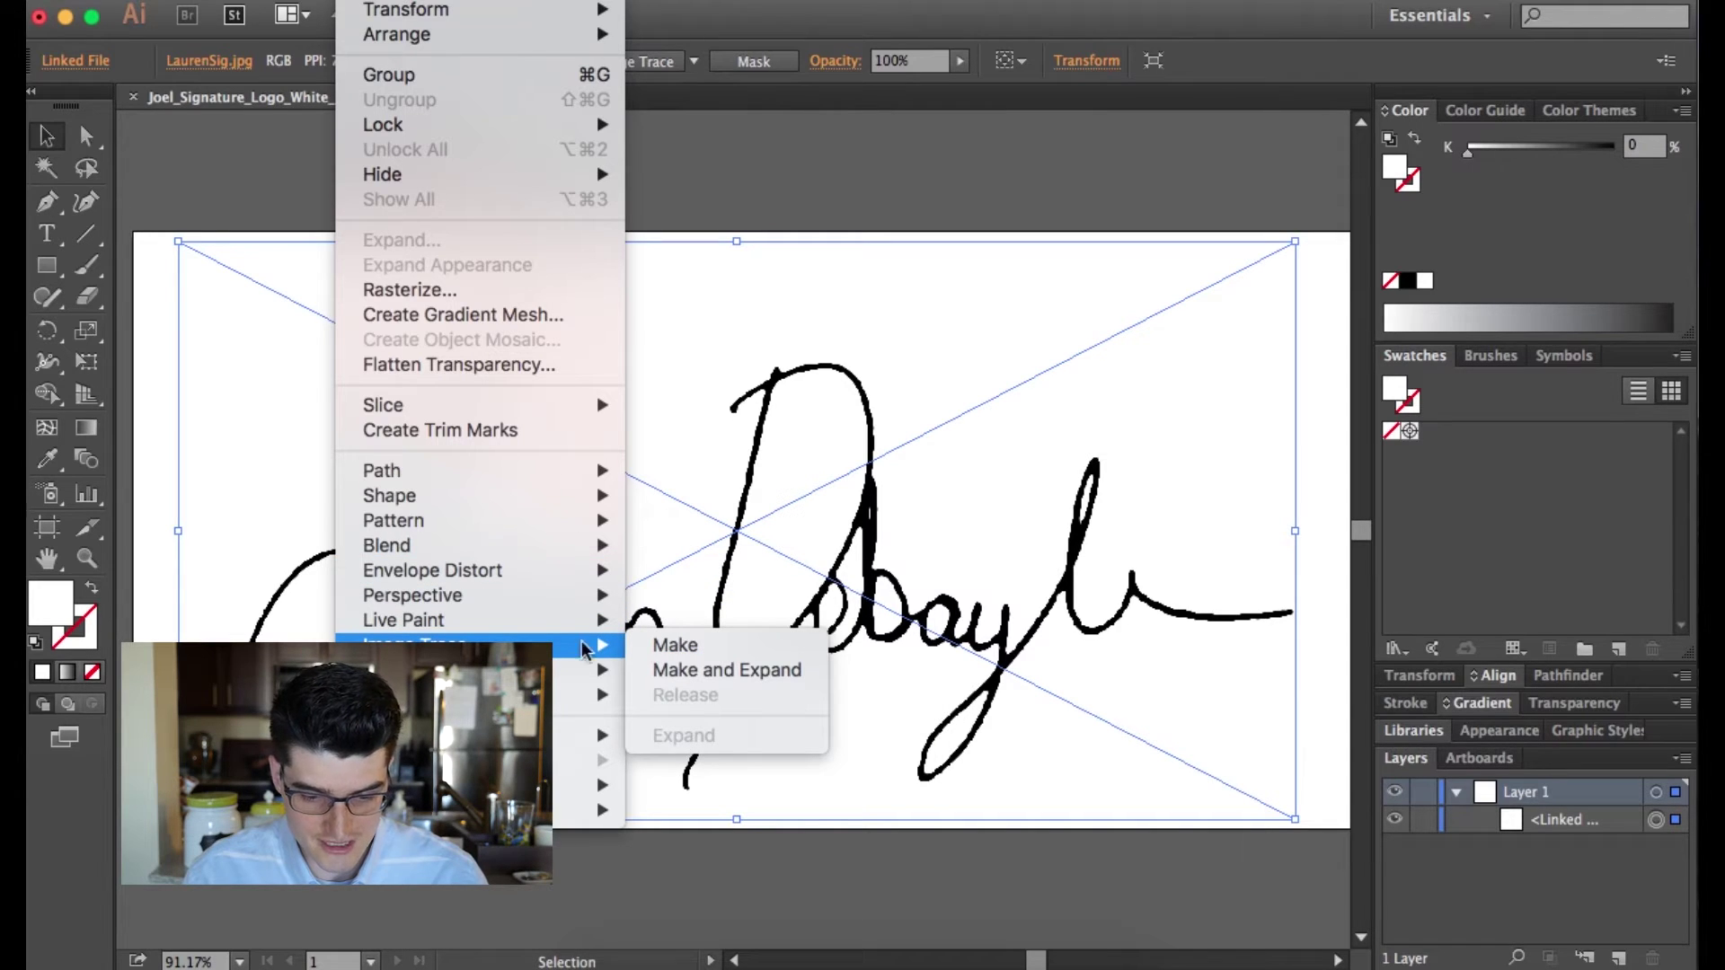
pyautogui.click(683, 670)
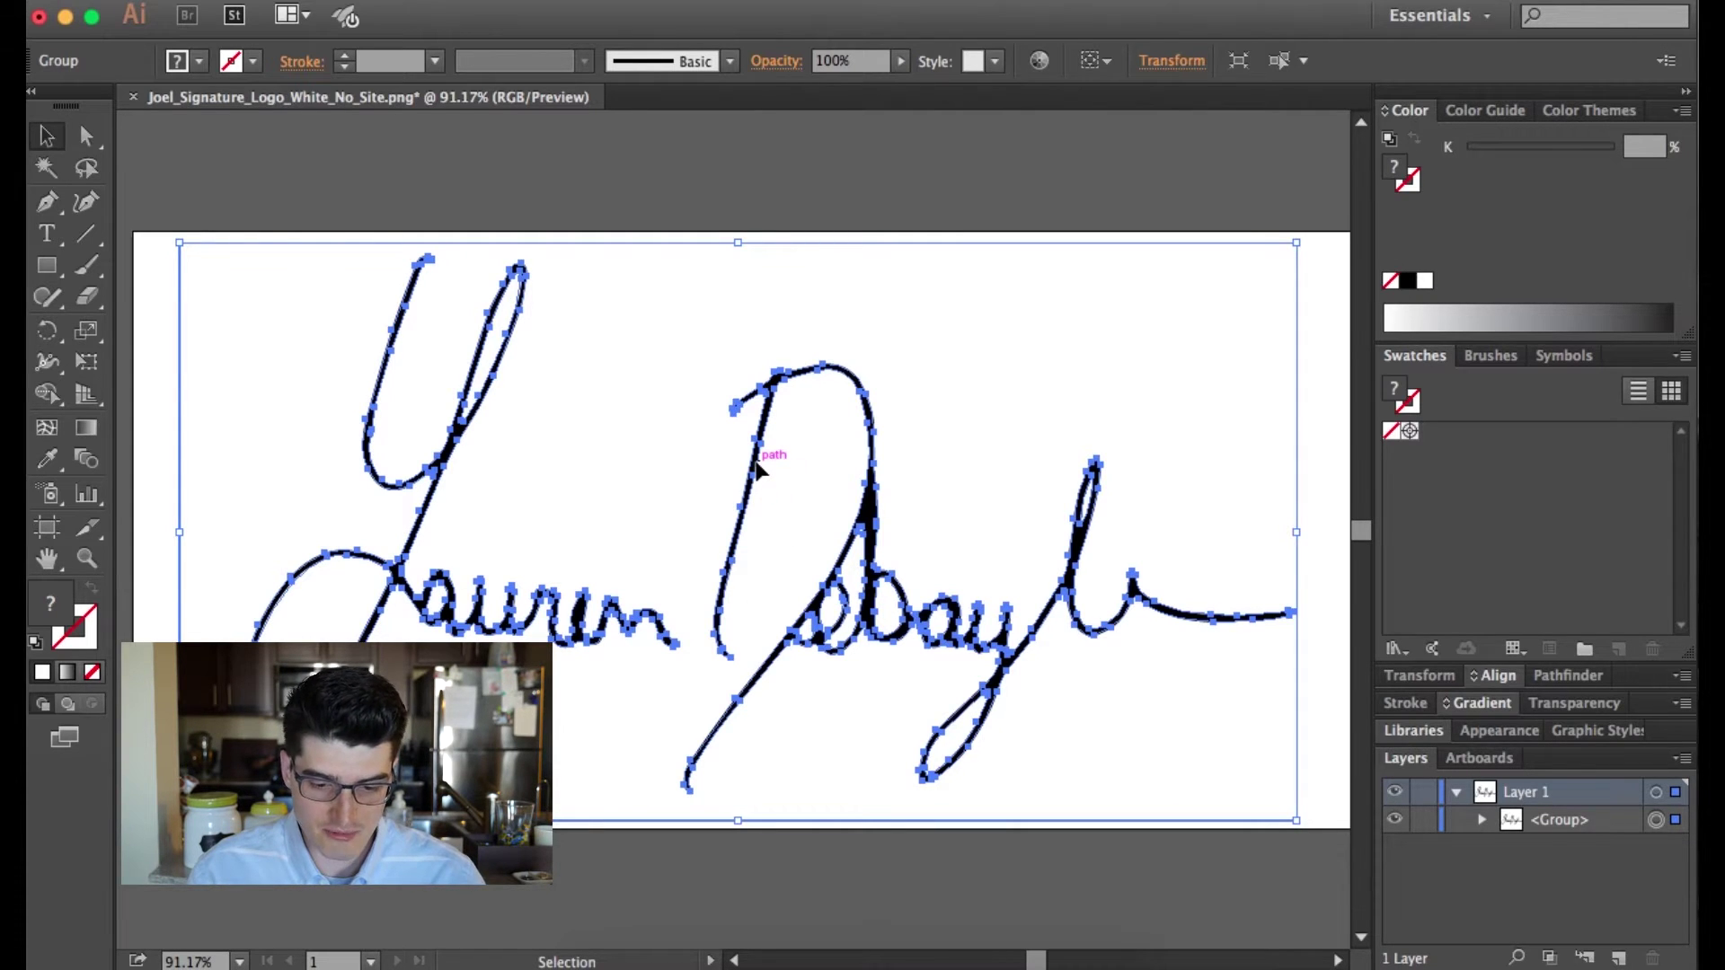
# - Pull a curve handle outward on the right edge of the capital D's stem to widen the stroke
pyautogui.scroll(2, 758, 470)
pyautogui.scroll(4, 758, 470)
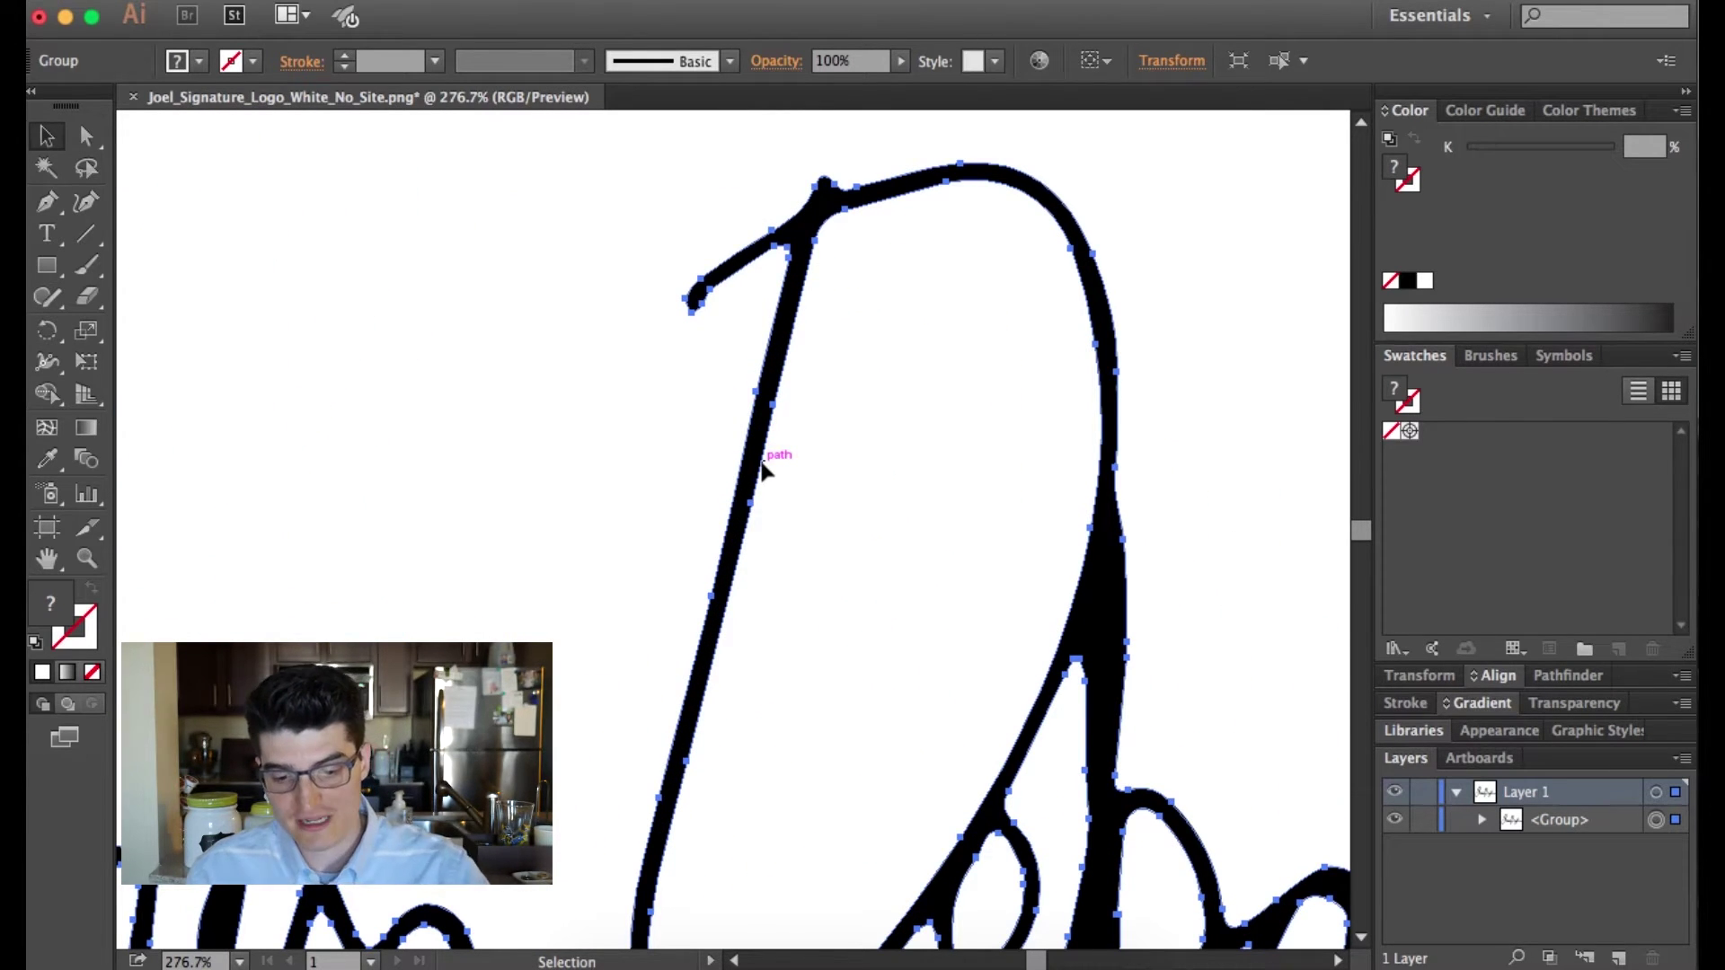
pyautogui.scroll(-3, 762, 468)
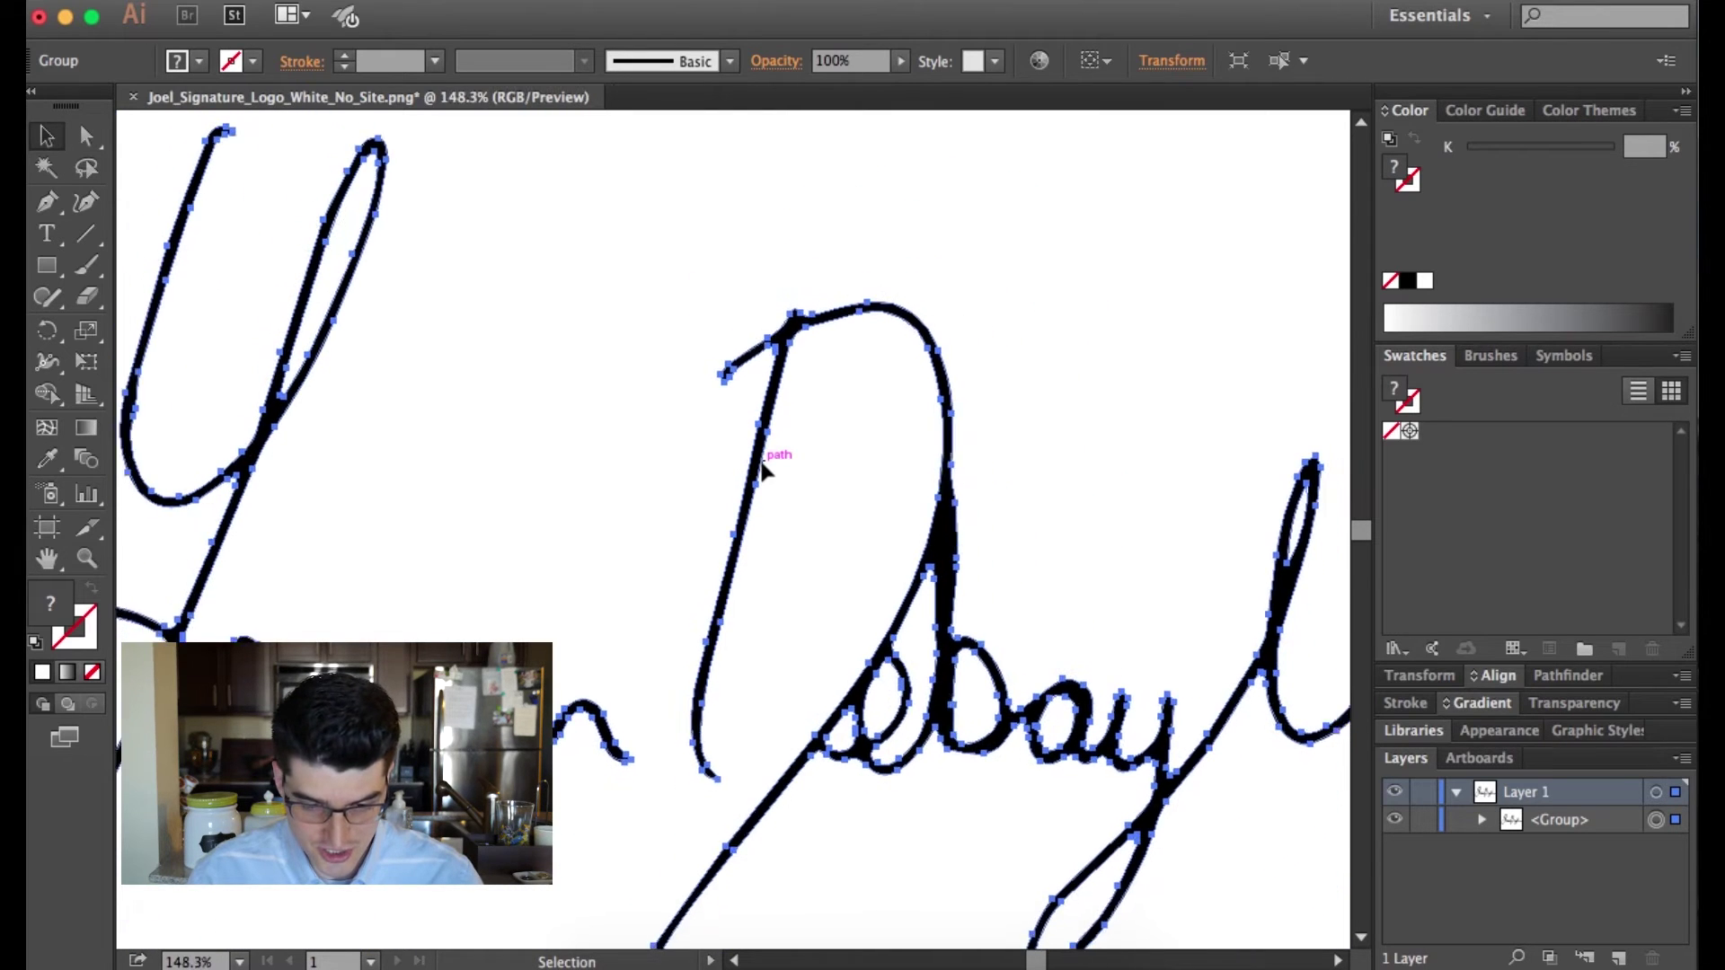
pyautogui.scroll(-1, 762, 468)
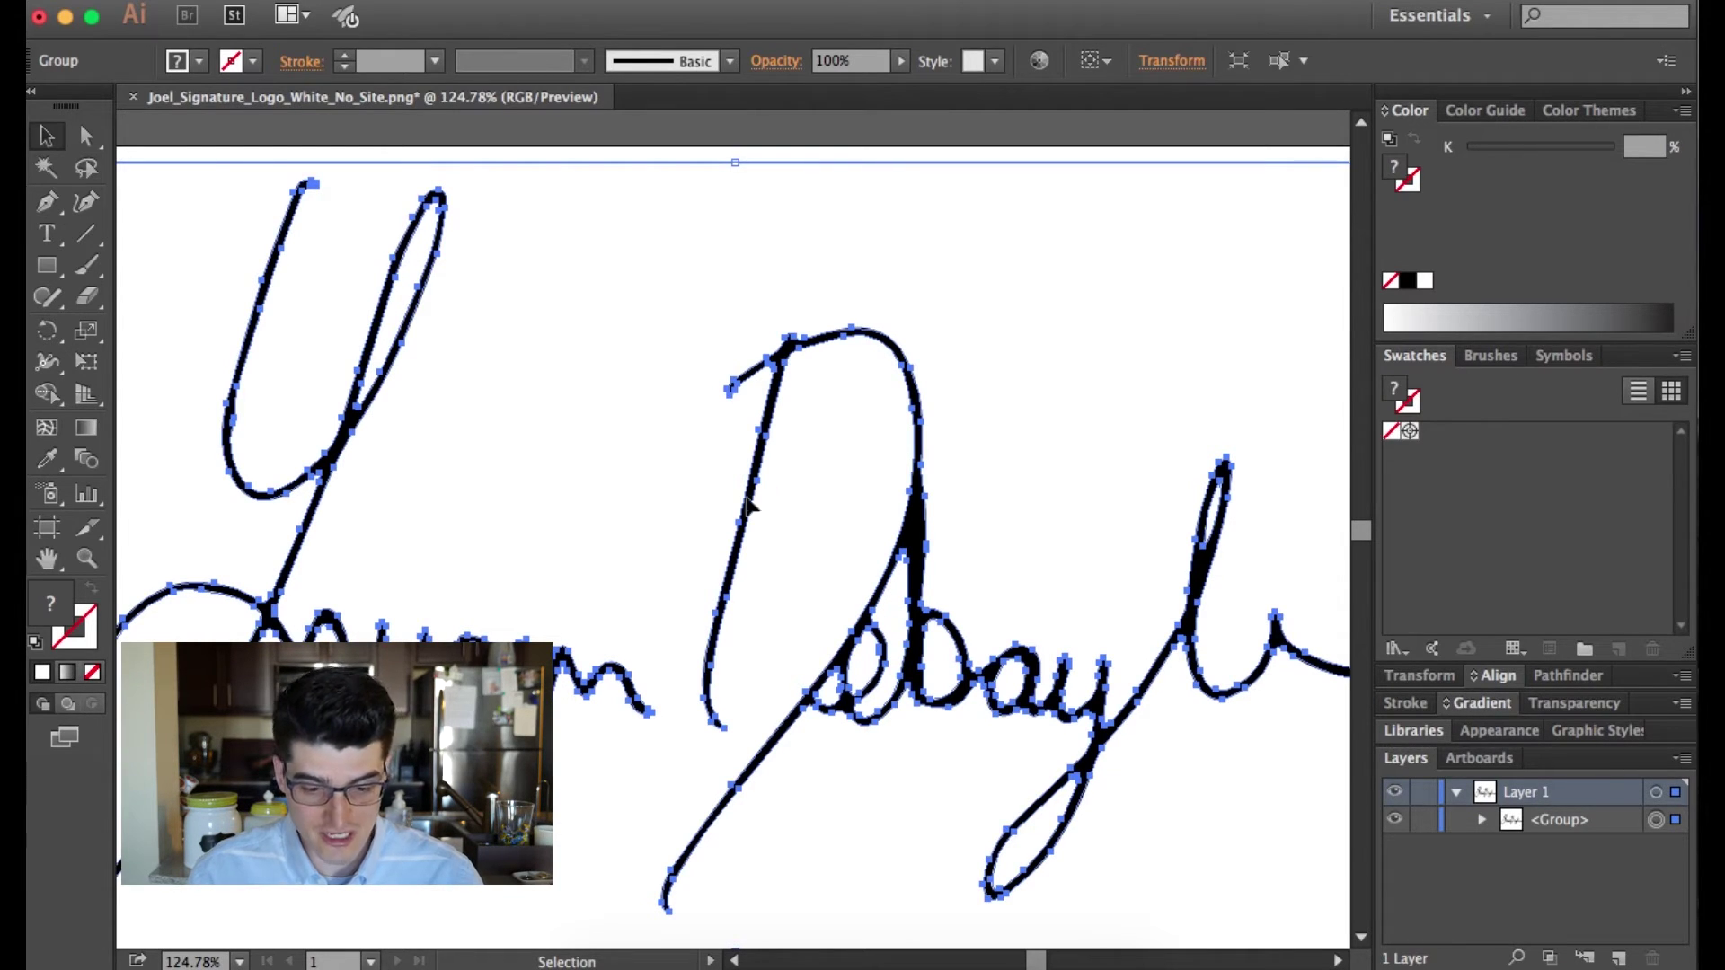
pyautogui.hscroll(-2, 543, 512)
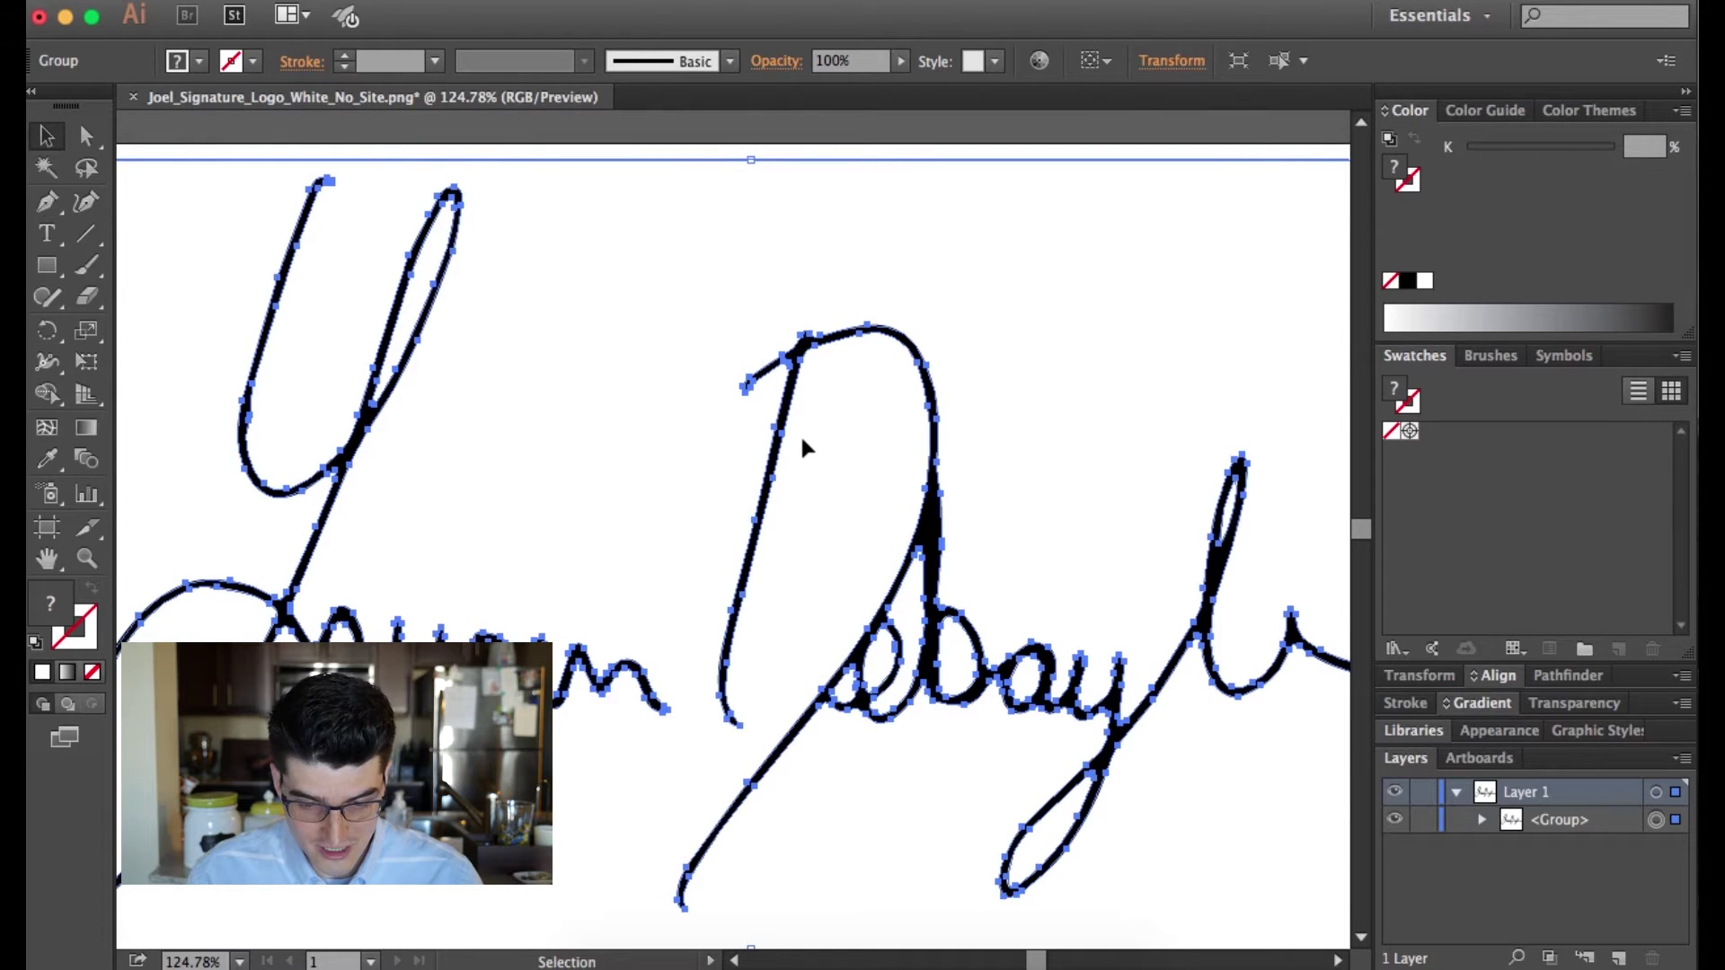
pyautogui.scroll(3, 790, 450)
pyautogui.press('a')
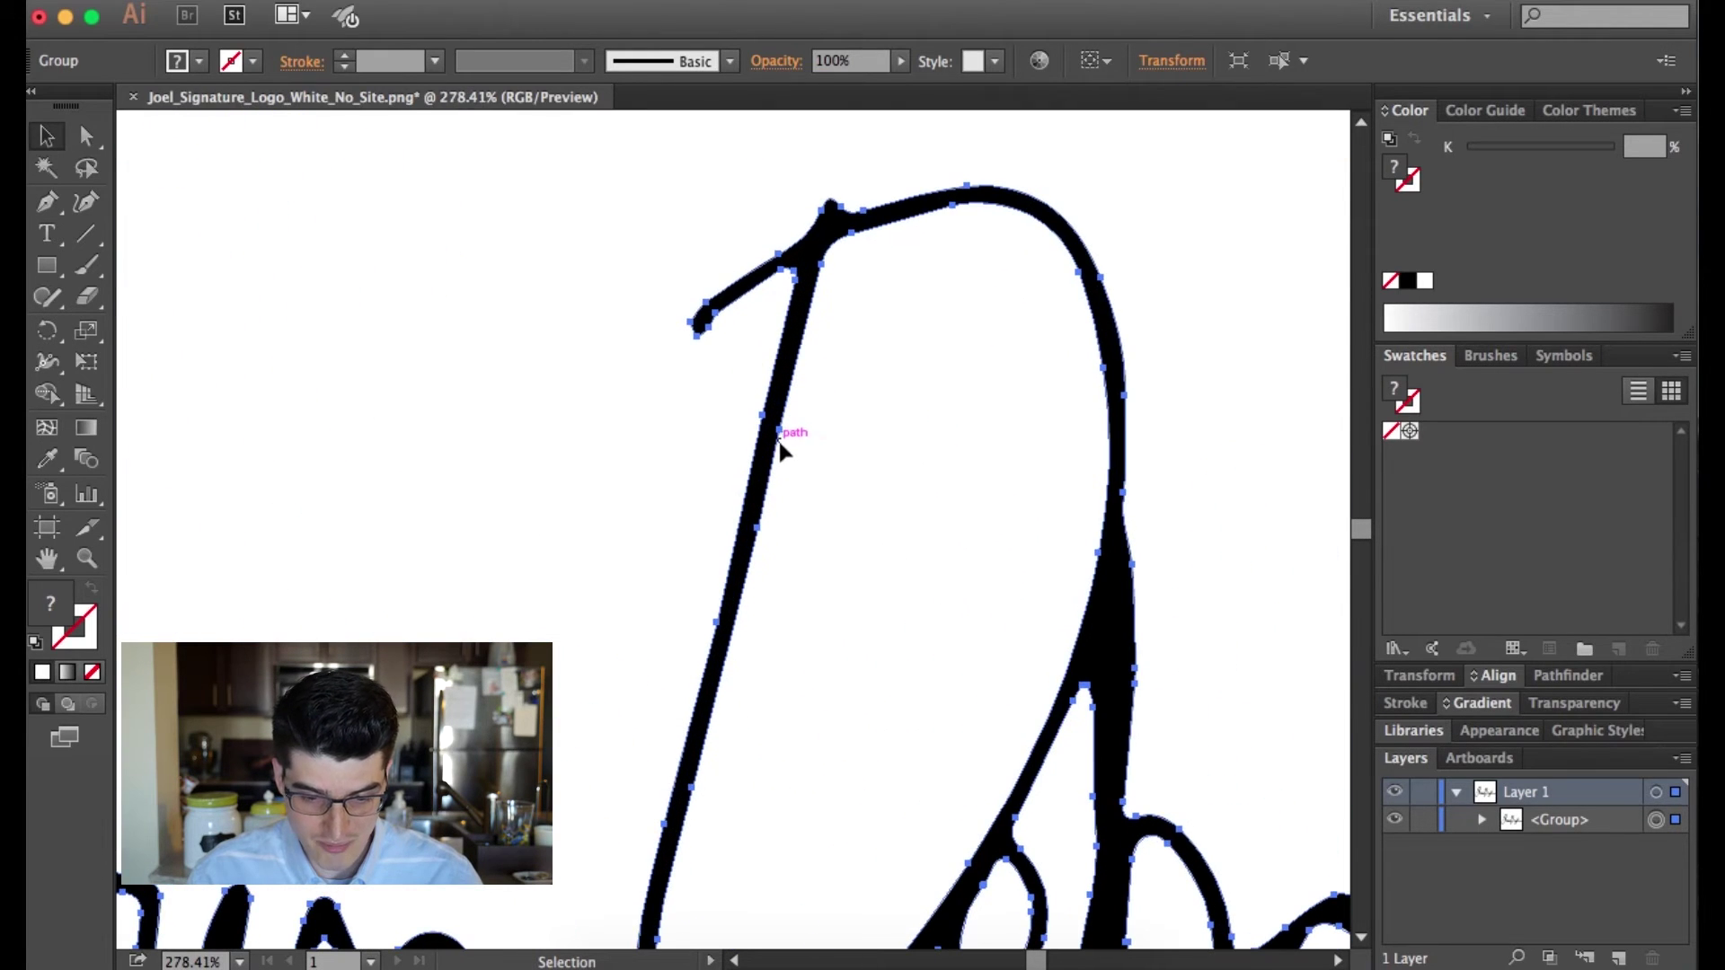
pyautogui.click(781, 434)
pyautogui.scroll(1, 782, 434)
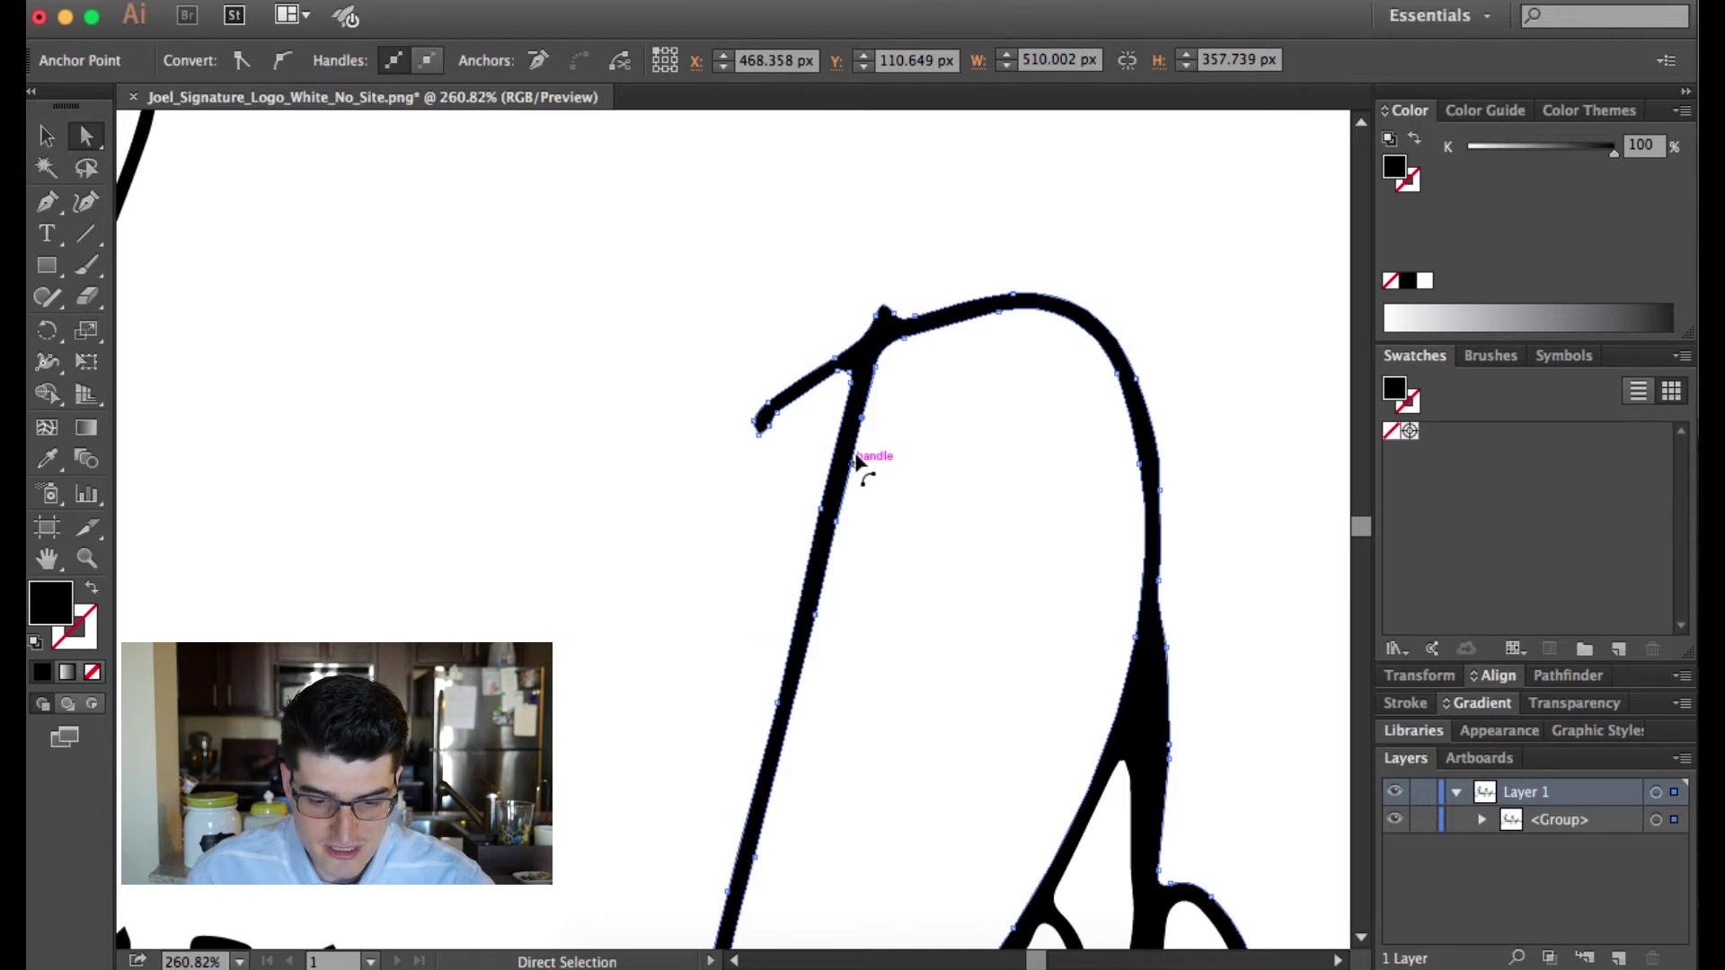
pyautogui.moveTo(853, 464)
pyautogui.mouseDown()
pyautogui.moveTo(901, 470)
pyautogui.moveTo(887, 434)
pyautogui.mouseUp()
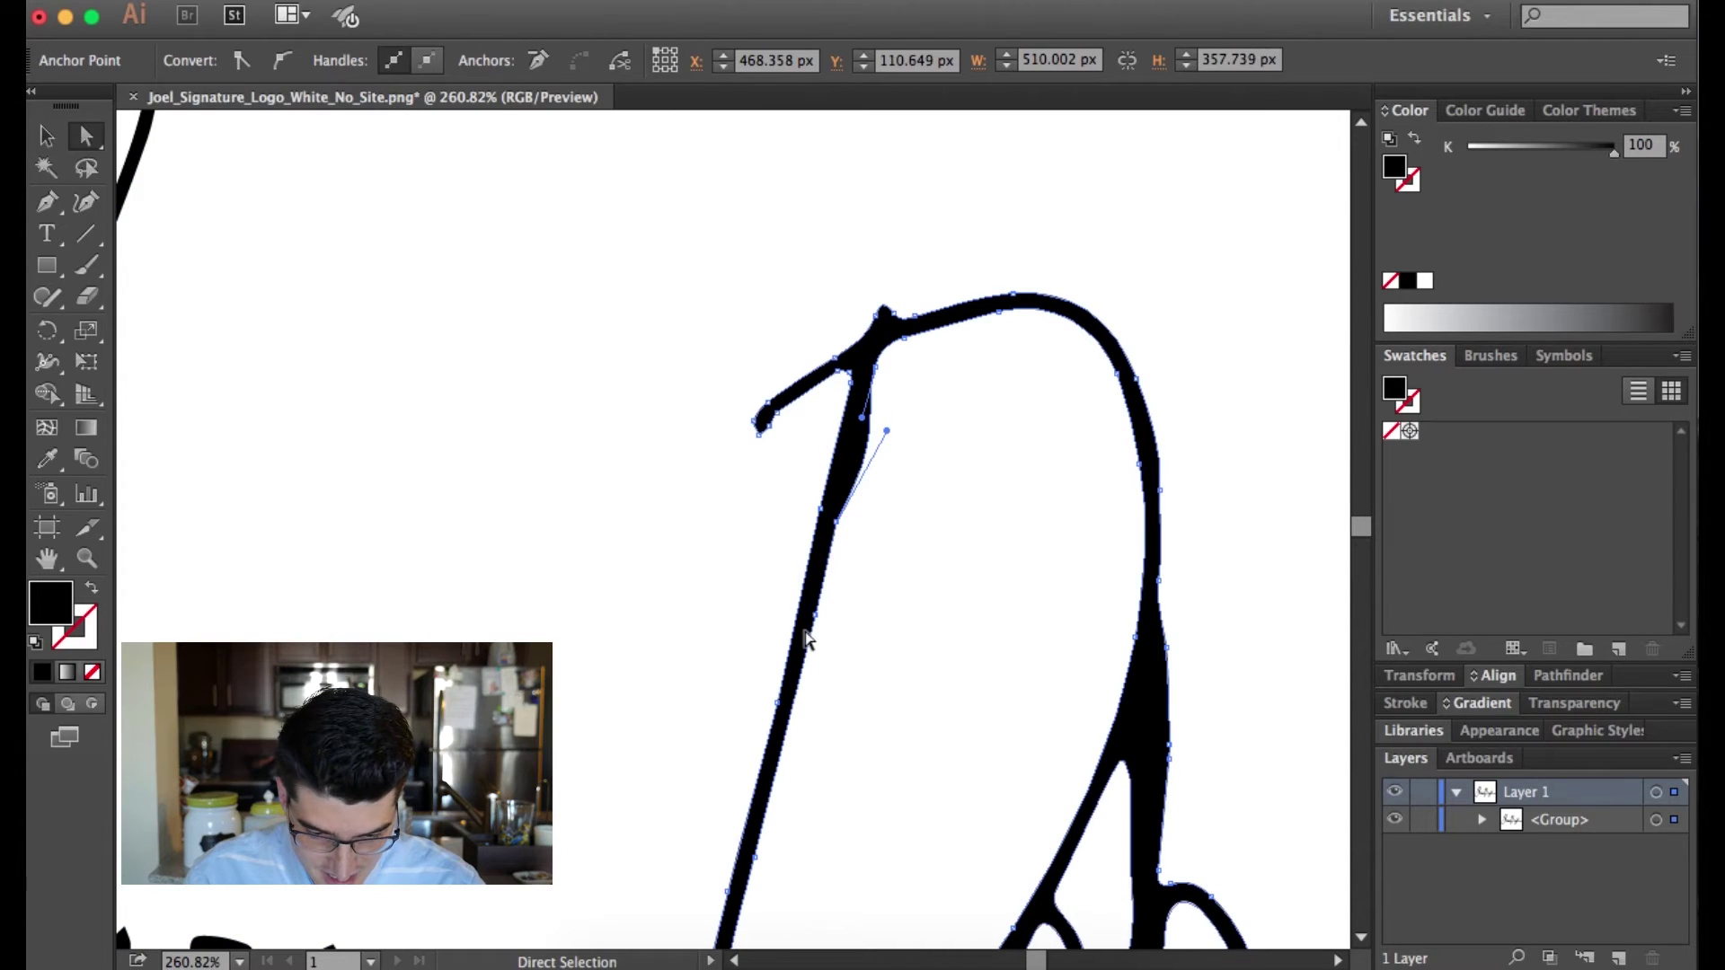
# - Try to remove two anchor points from the right edge of the D's stem and redirect the handle above them
pyautogui.scroll(-3, 809, 629)
pyautogui.scroll(-5, 806, 640)
pyautogui.scroll(2, 806, 640)
pyautogui.scroll(4, 806, 640)
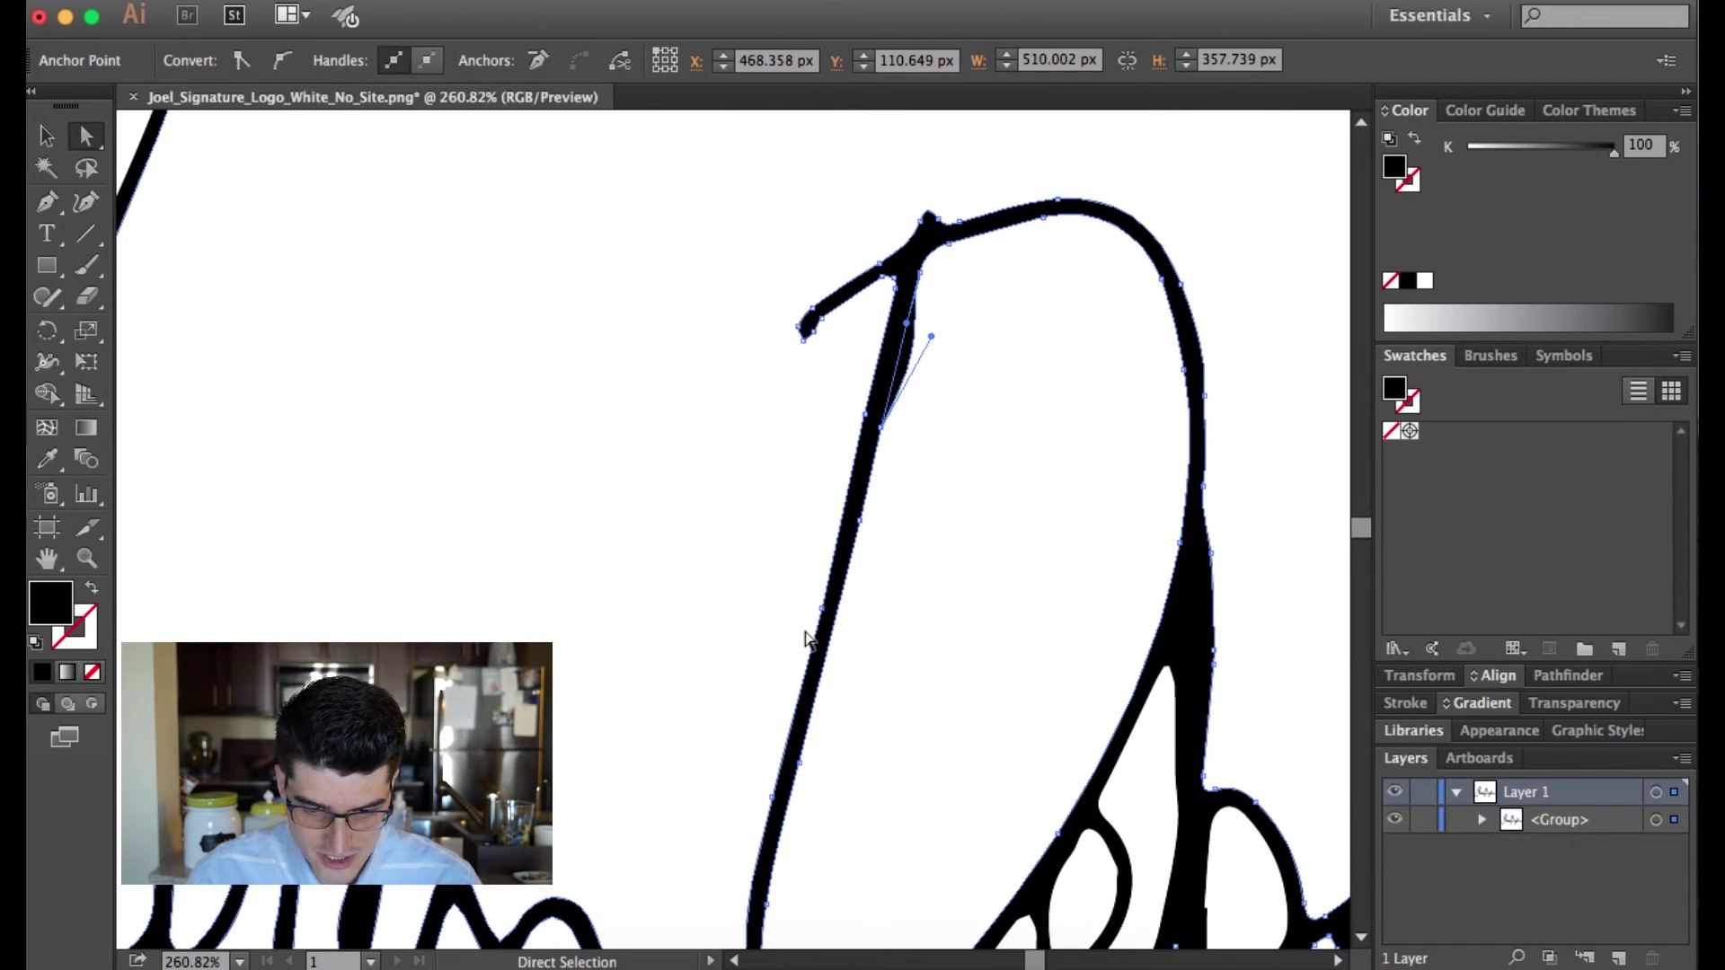
pyautogui.click(860, 530)
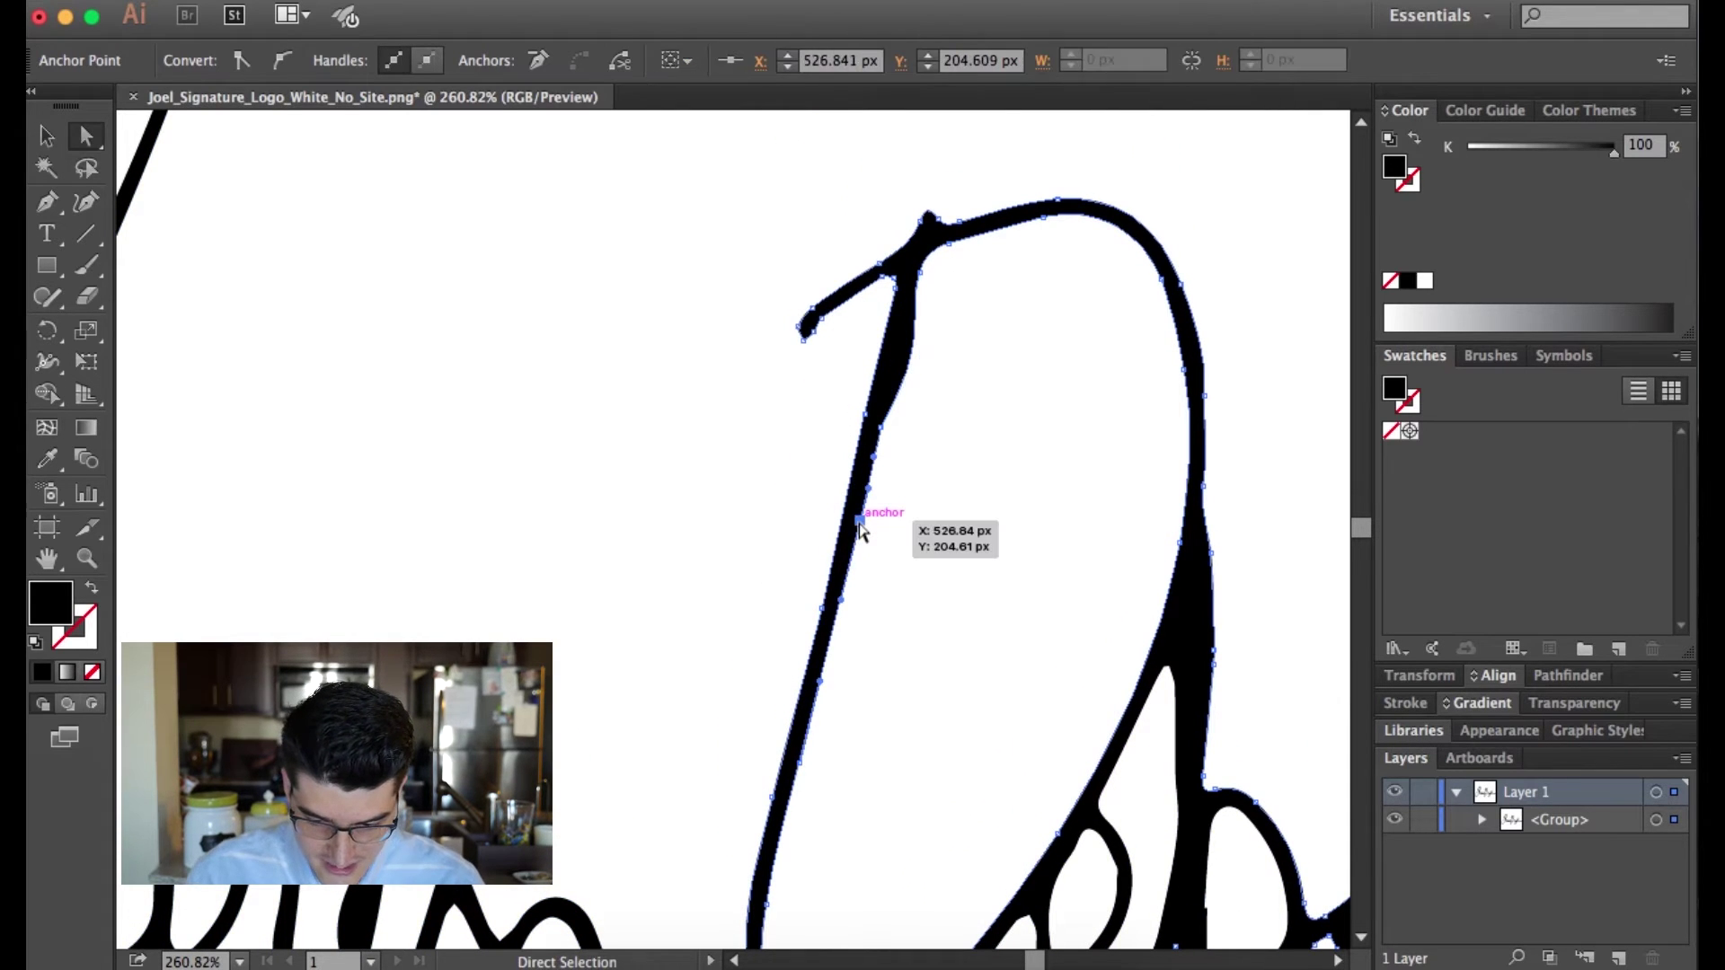
pyautogui.keyDown('alt'); pyautogui.click(860, 530); pyautogui.keyUp('alt')
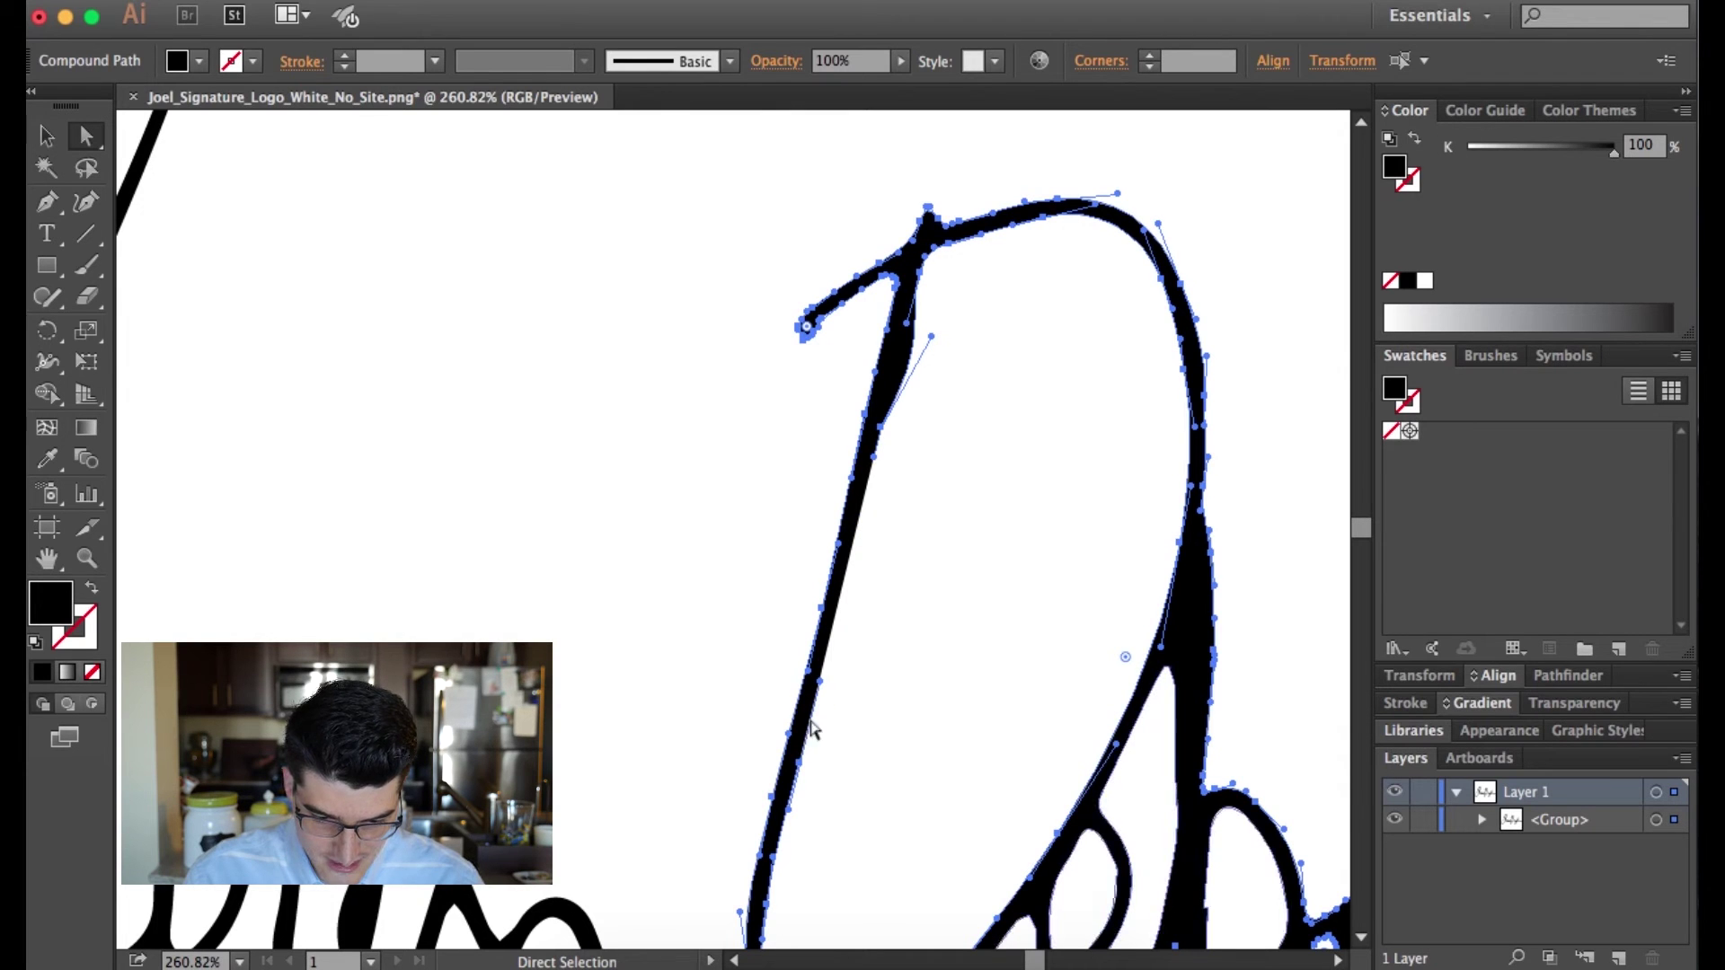
pyautogui.click(801, 765)
pyautogui.keyDown('alt'); pyautogui.click(798, 767); pyautogui.keyUp('alt')
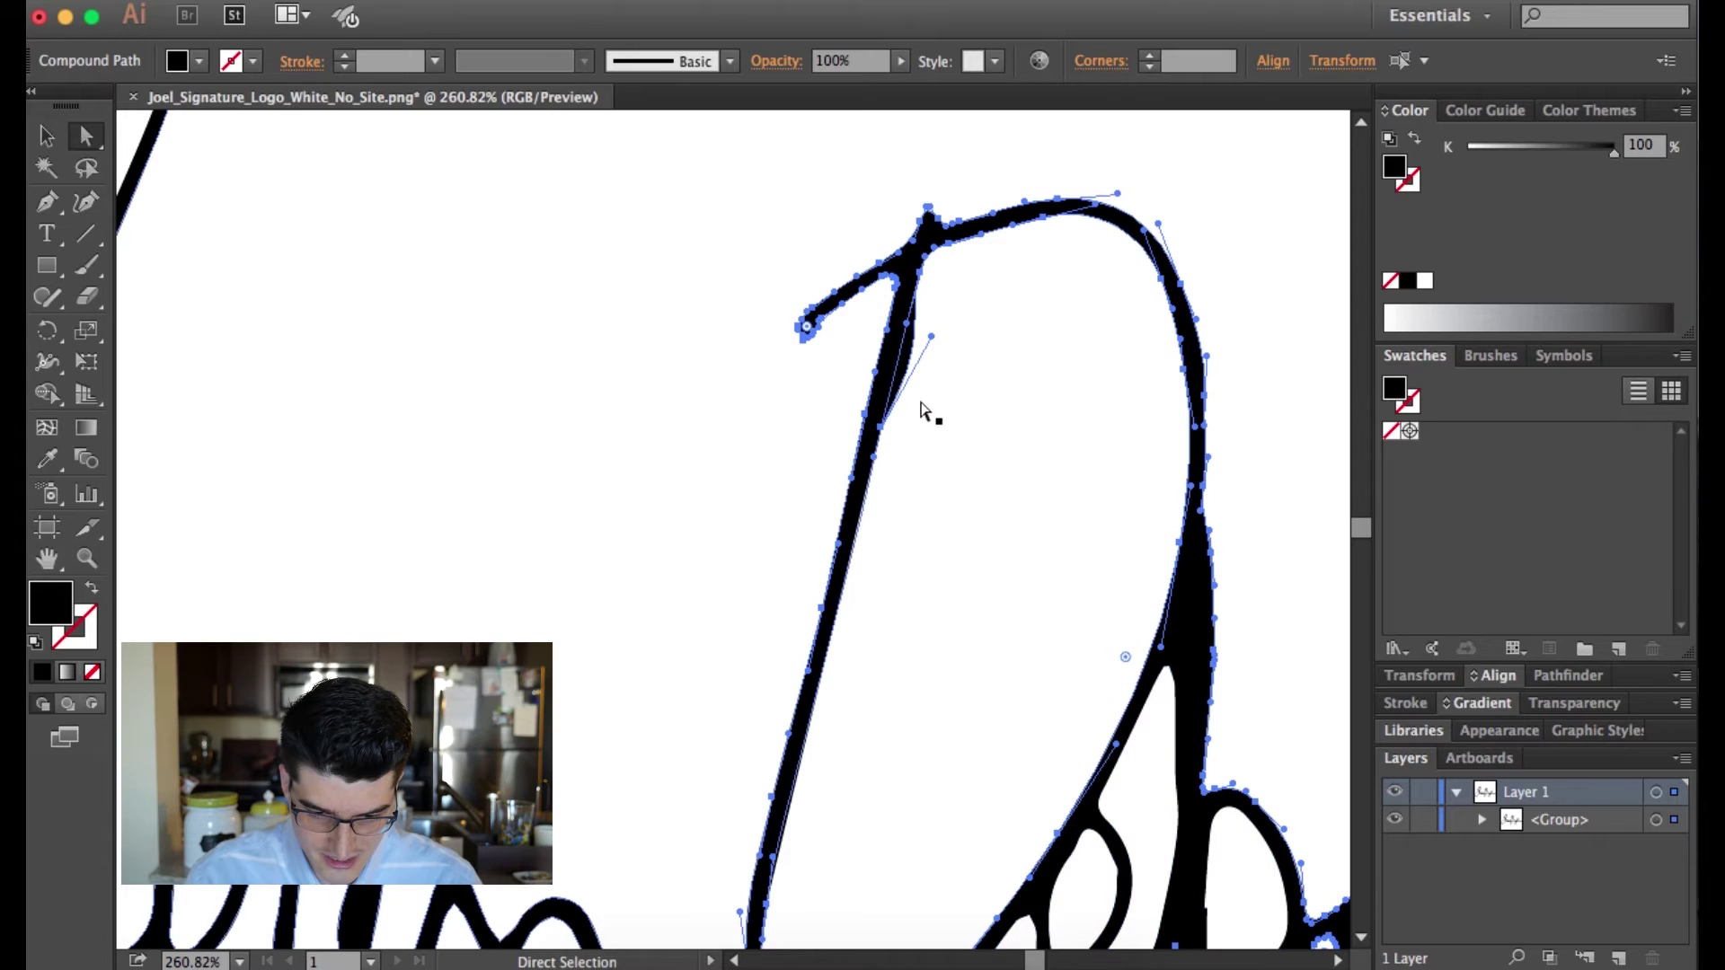
pyautogui.moveTo(932, 339); pyautogui.dragTo(810, 606)
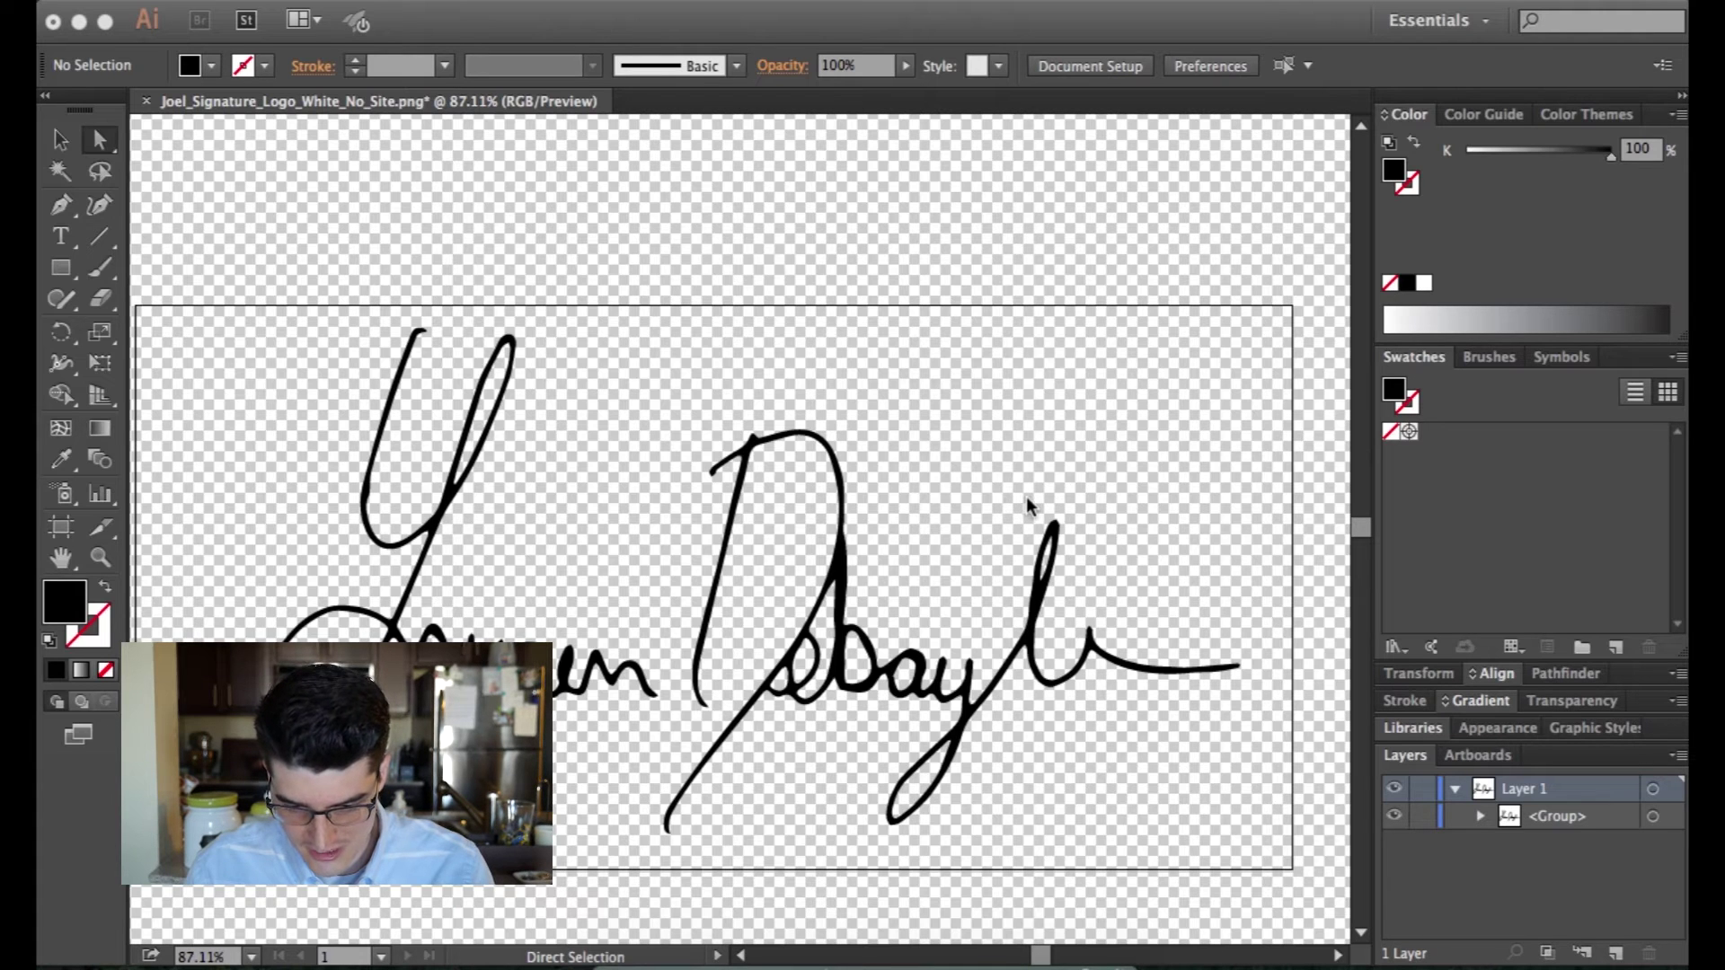
# - Select the anchor points of the surname's ending letters with Direct Selection and nudge them slightly down and to the left
pyautogui.hscroll(5, 1026, 496)
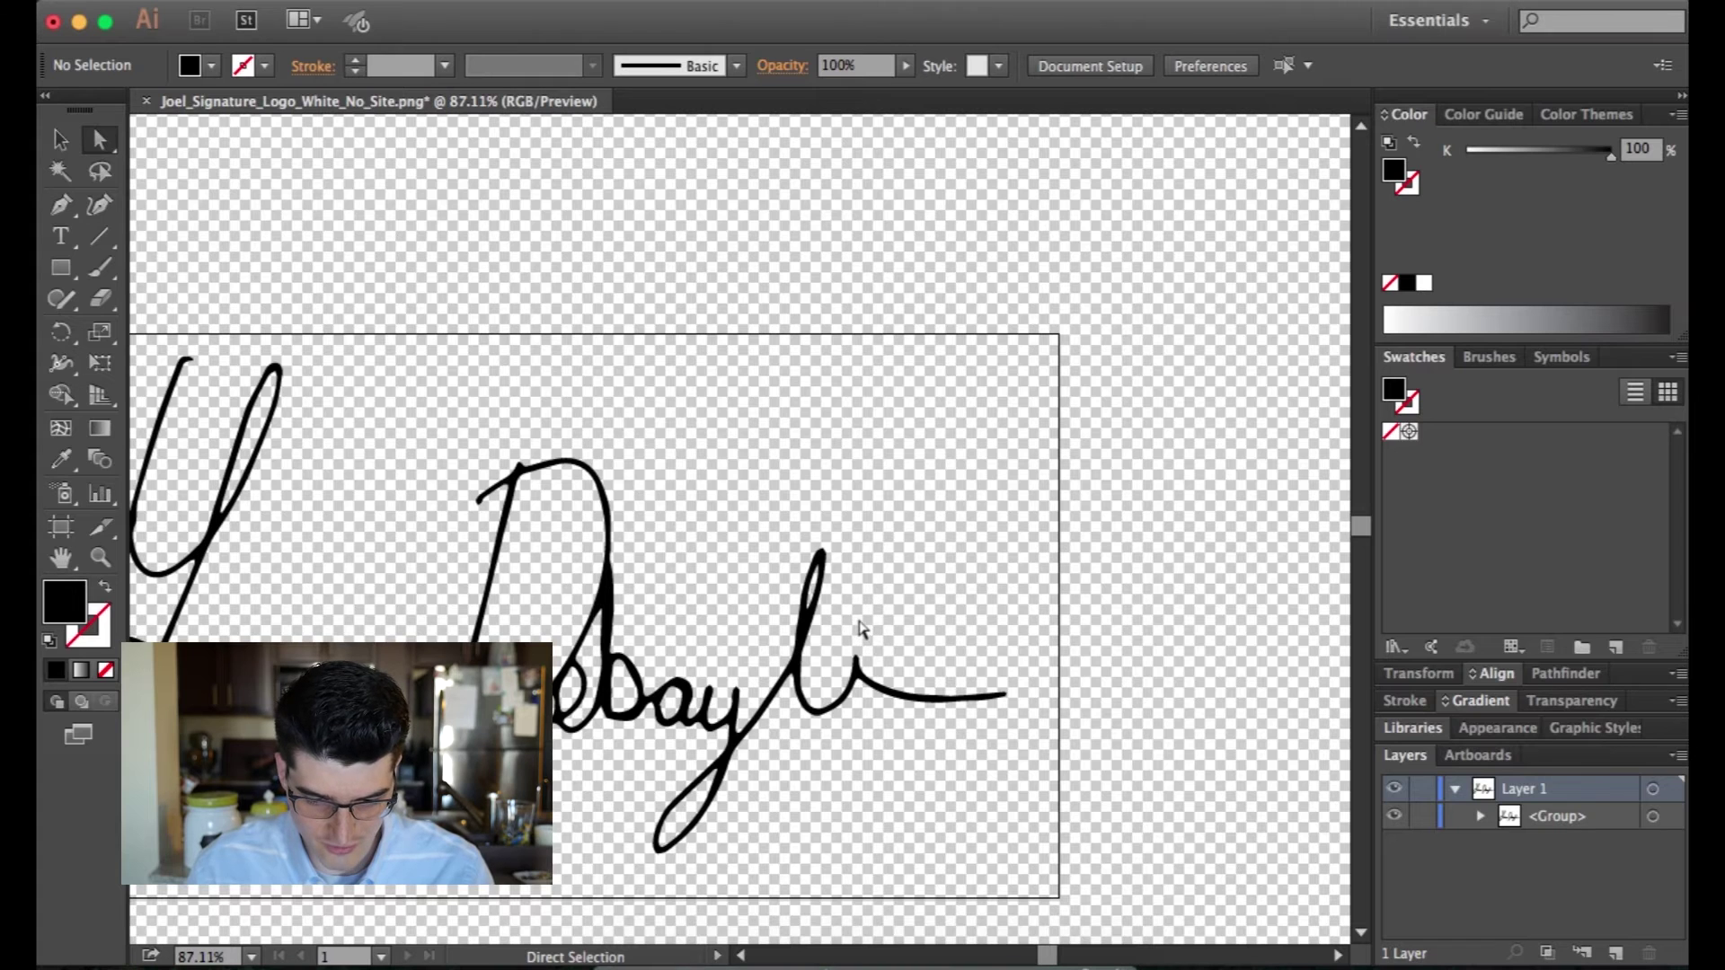
pyautogui.scroll(3, 859, 628)
pyautogui.scroll(-3, 859, 626)
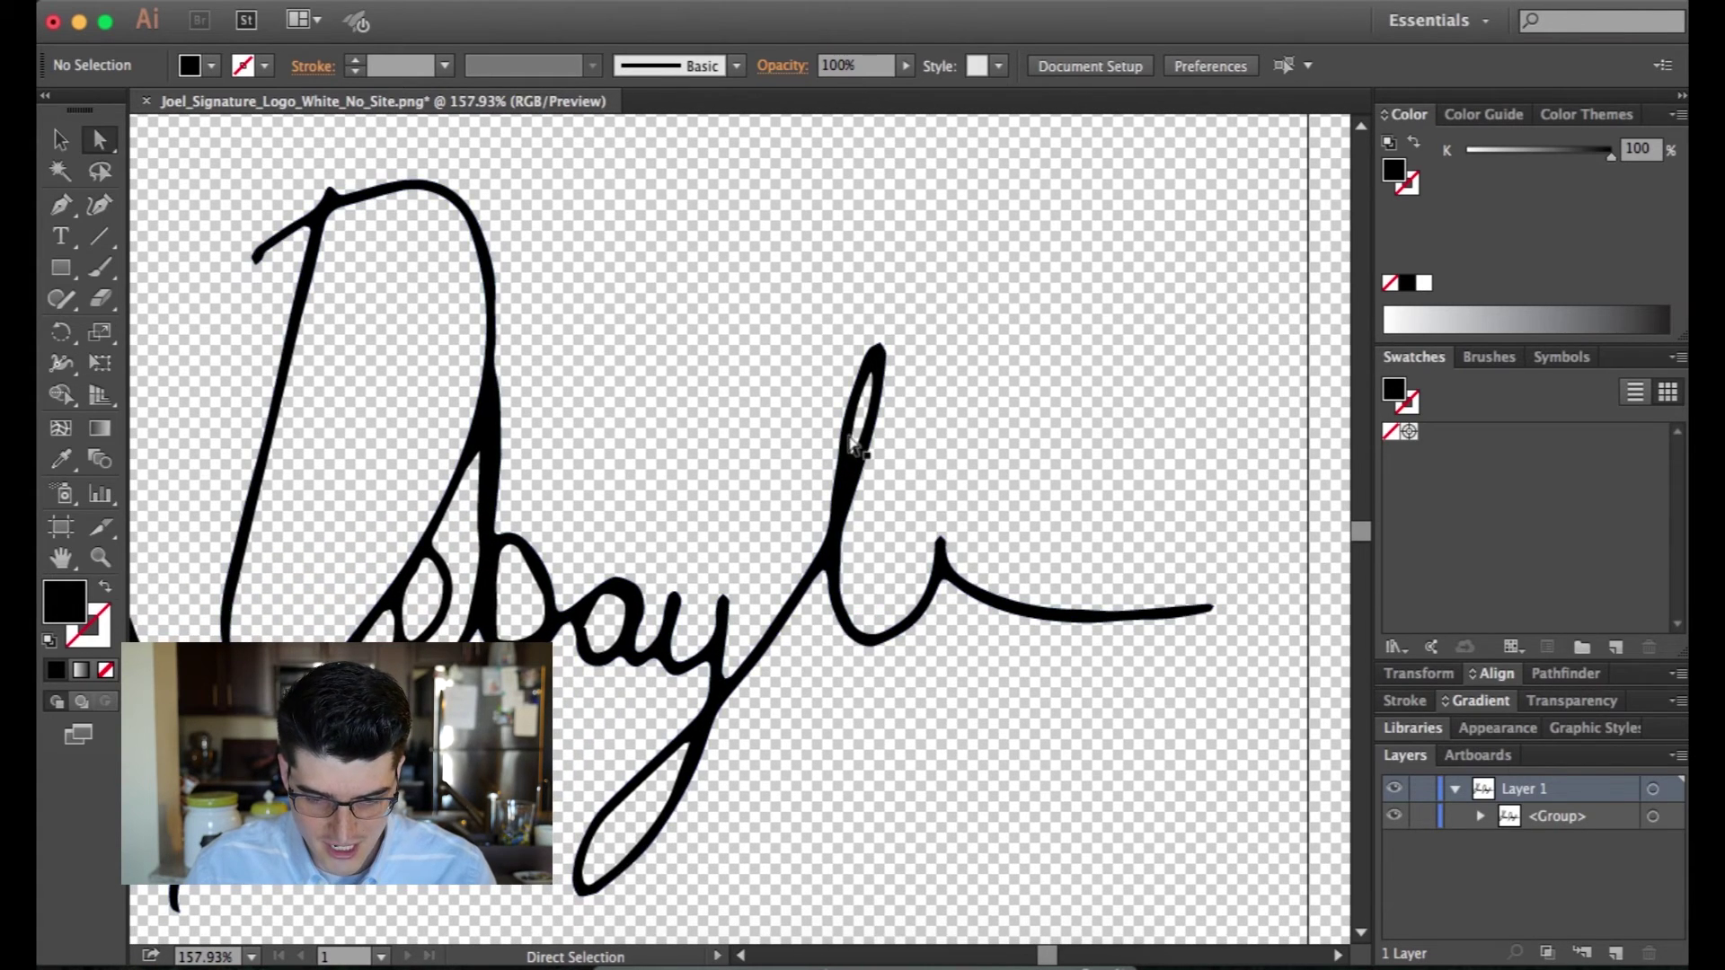
pyautogui.click(790, 253)
pyautogui.moveTo(791, 253)
pyautogui.mouseDown()
pyautogui.moveTo(1217, 616)
pyautogui.moveTo(1275, 749)
pyautogui.mouseUp()
pyautogui.press('Left')
pyautogui.press('Left')
pyautogui.press('Left')
pyautogui.press('Left')
pyautogui.press('Left')
pyautogui.press('Left')
pyautogui.press('Down')
pyautogui.press('Down')
pyautogui.press('Down')
pyautogui.press('Down')
pyautogui.press('Down')
pyautogui.press('Down')
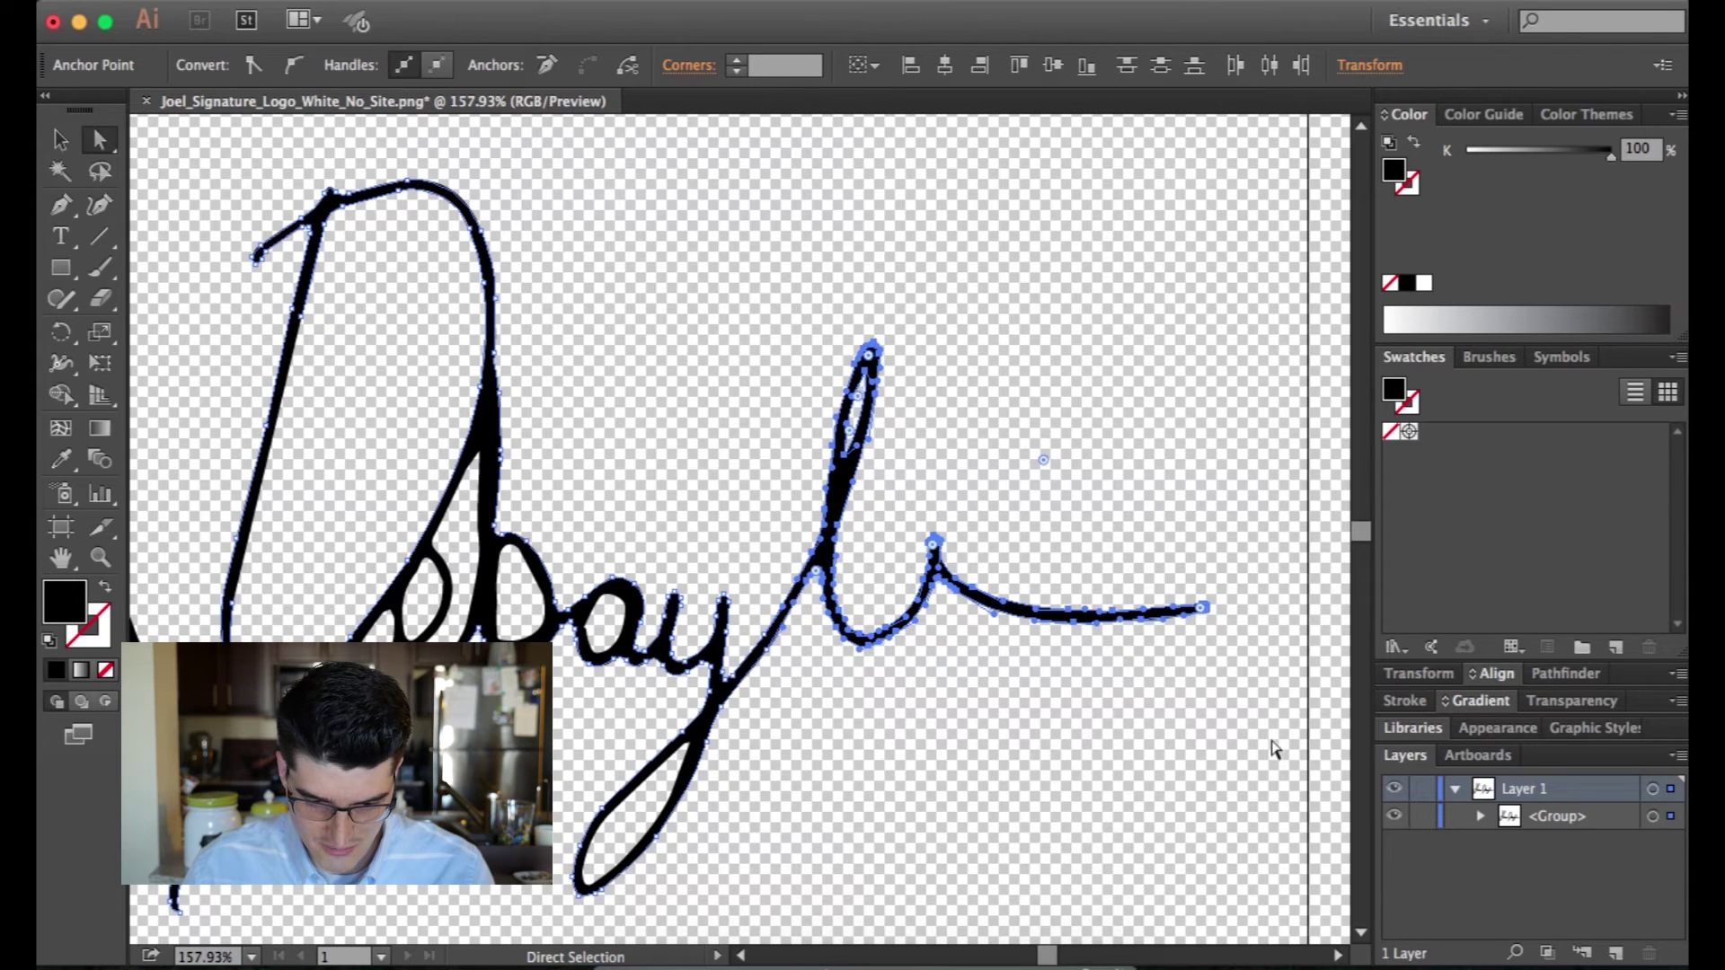
pyautogui.press('Left')
pyautogui.press('Down')
pyautogui.press('Down')
pyautogui.press('Down')
pyautogui.press('Down')
pyautogui.press('Down')
pyautogui.press('Down')
pyautogui.press('Down')
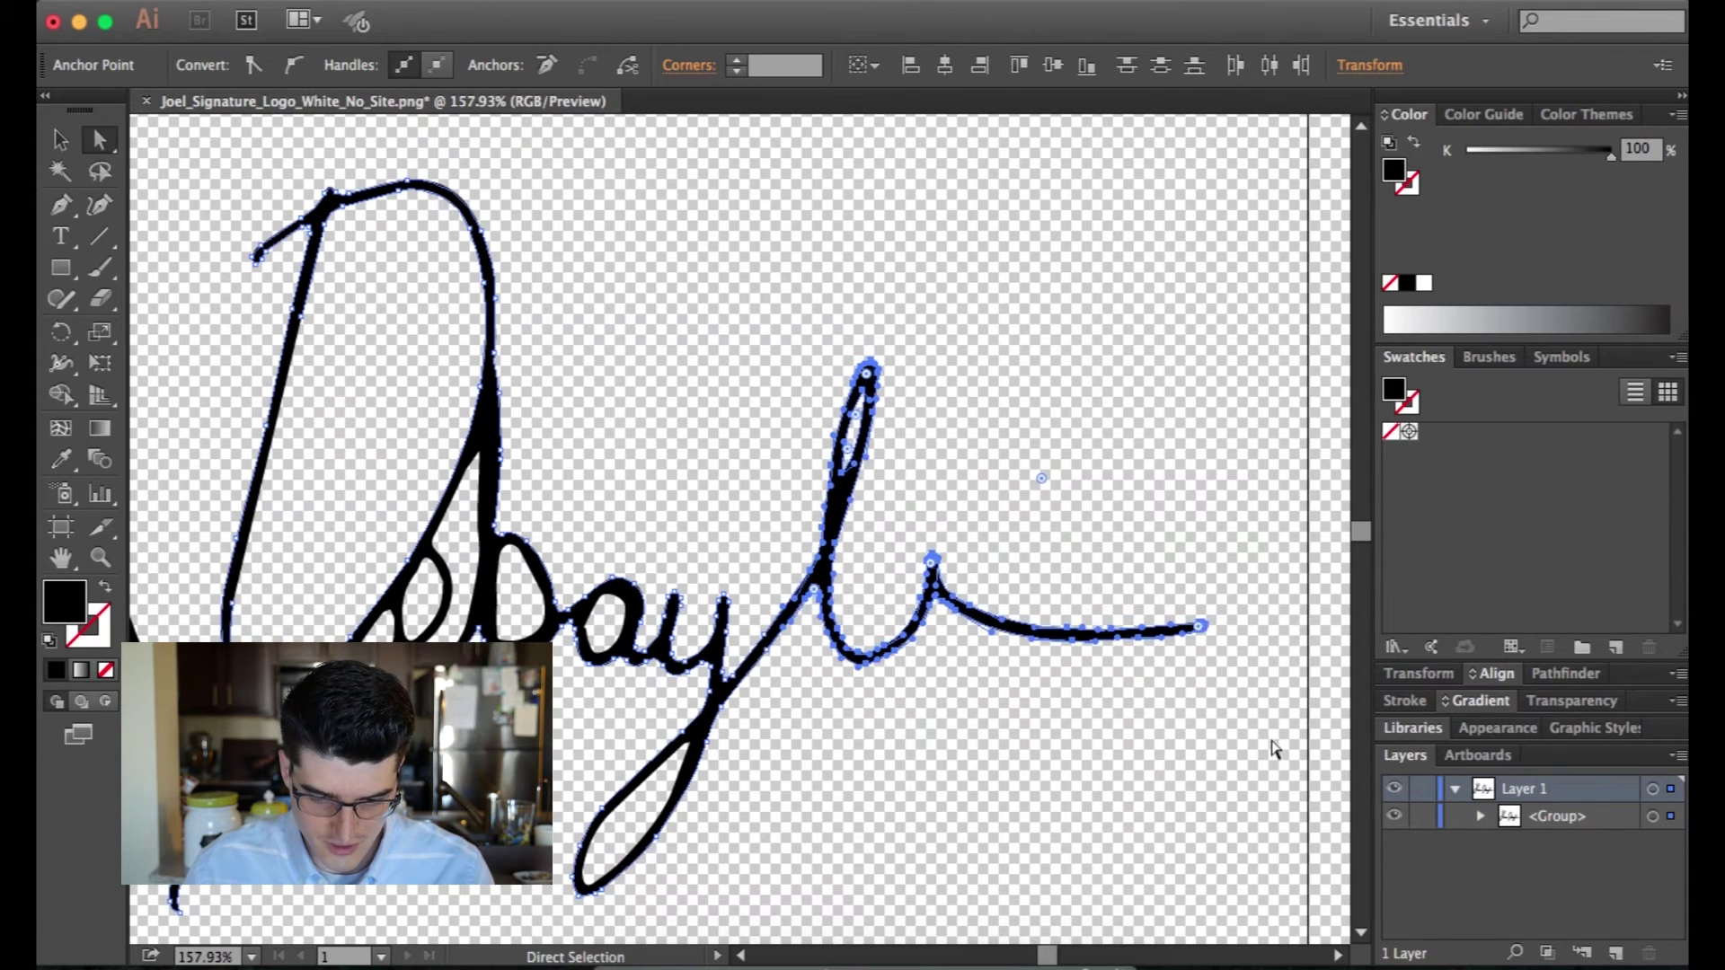
pyautogui.press('Left')
pyautogui.press('Down')
pyautogui.press('Down')
pyautogui.press('Down')
pyautogui.press('Down')
pyautogui.press('Down')
pyautogui.press('Down')
pyautogui.press('Down')
pyautogui.press('Down')
pyautogui.press('Down')
pyautogui.press('Down')
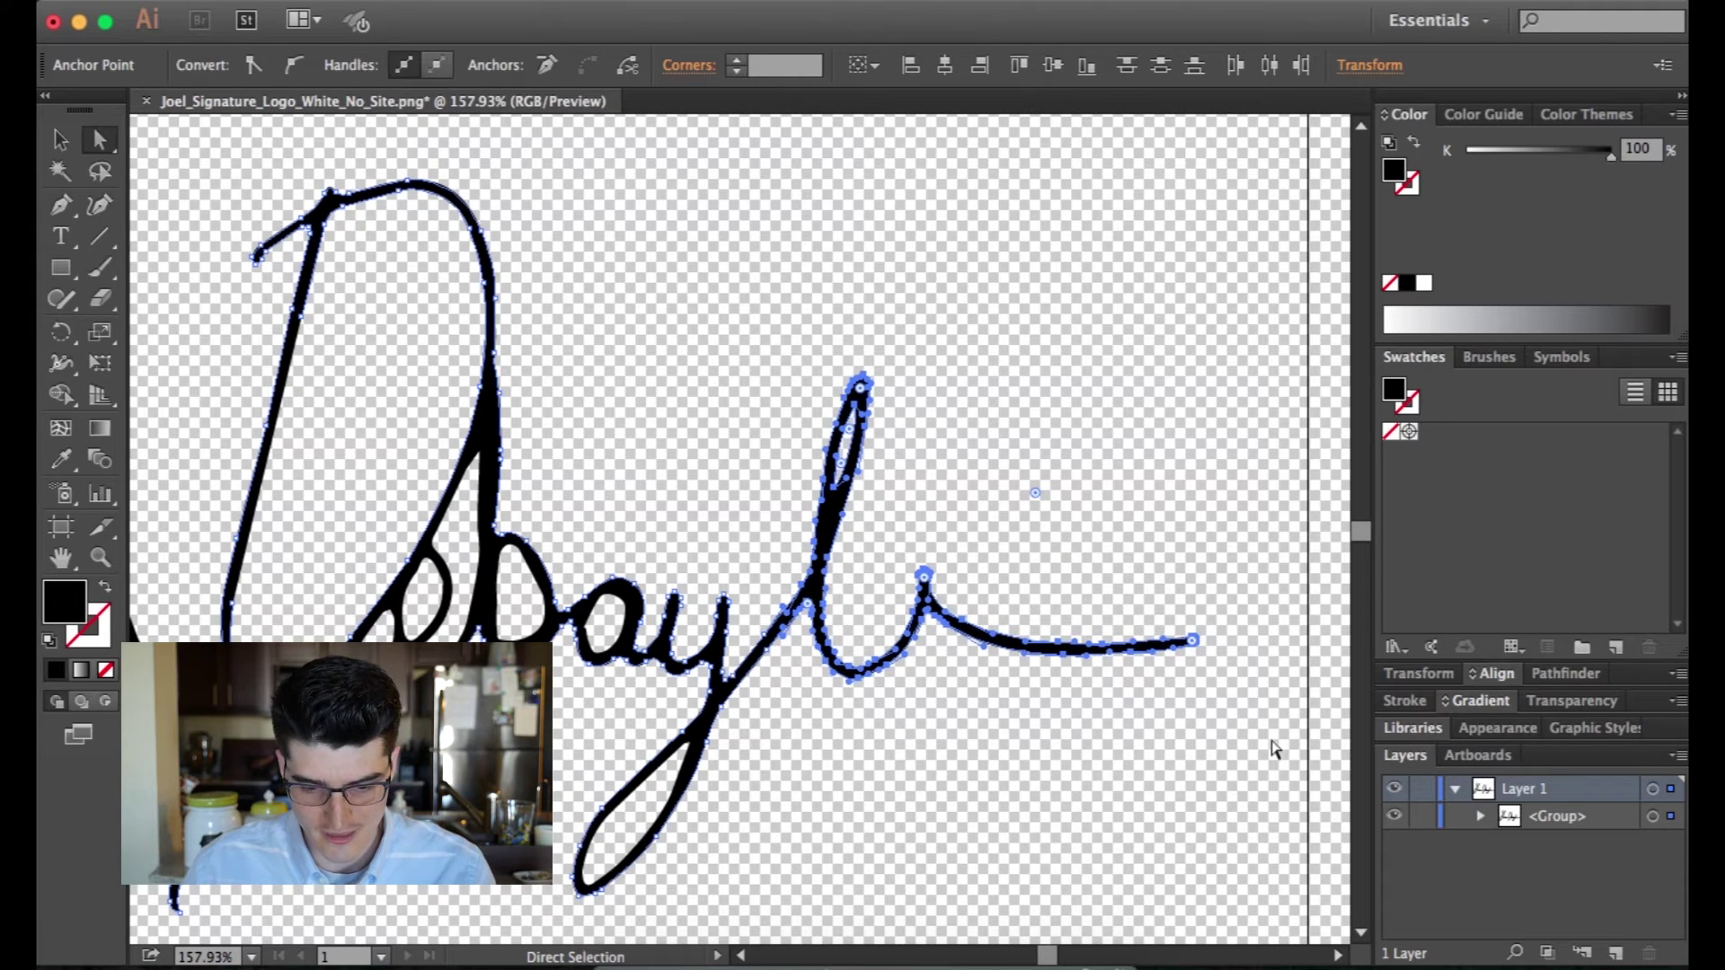
pyautogui.click(1001, 737)
# - Select the upper loops of the first name's initial letter and nudge their anchor points down and to the left
pyautogui.hscroll(-15, 910, 736)
pyautogui.scroll(4, 910, 737)
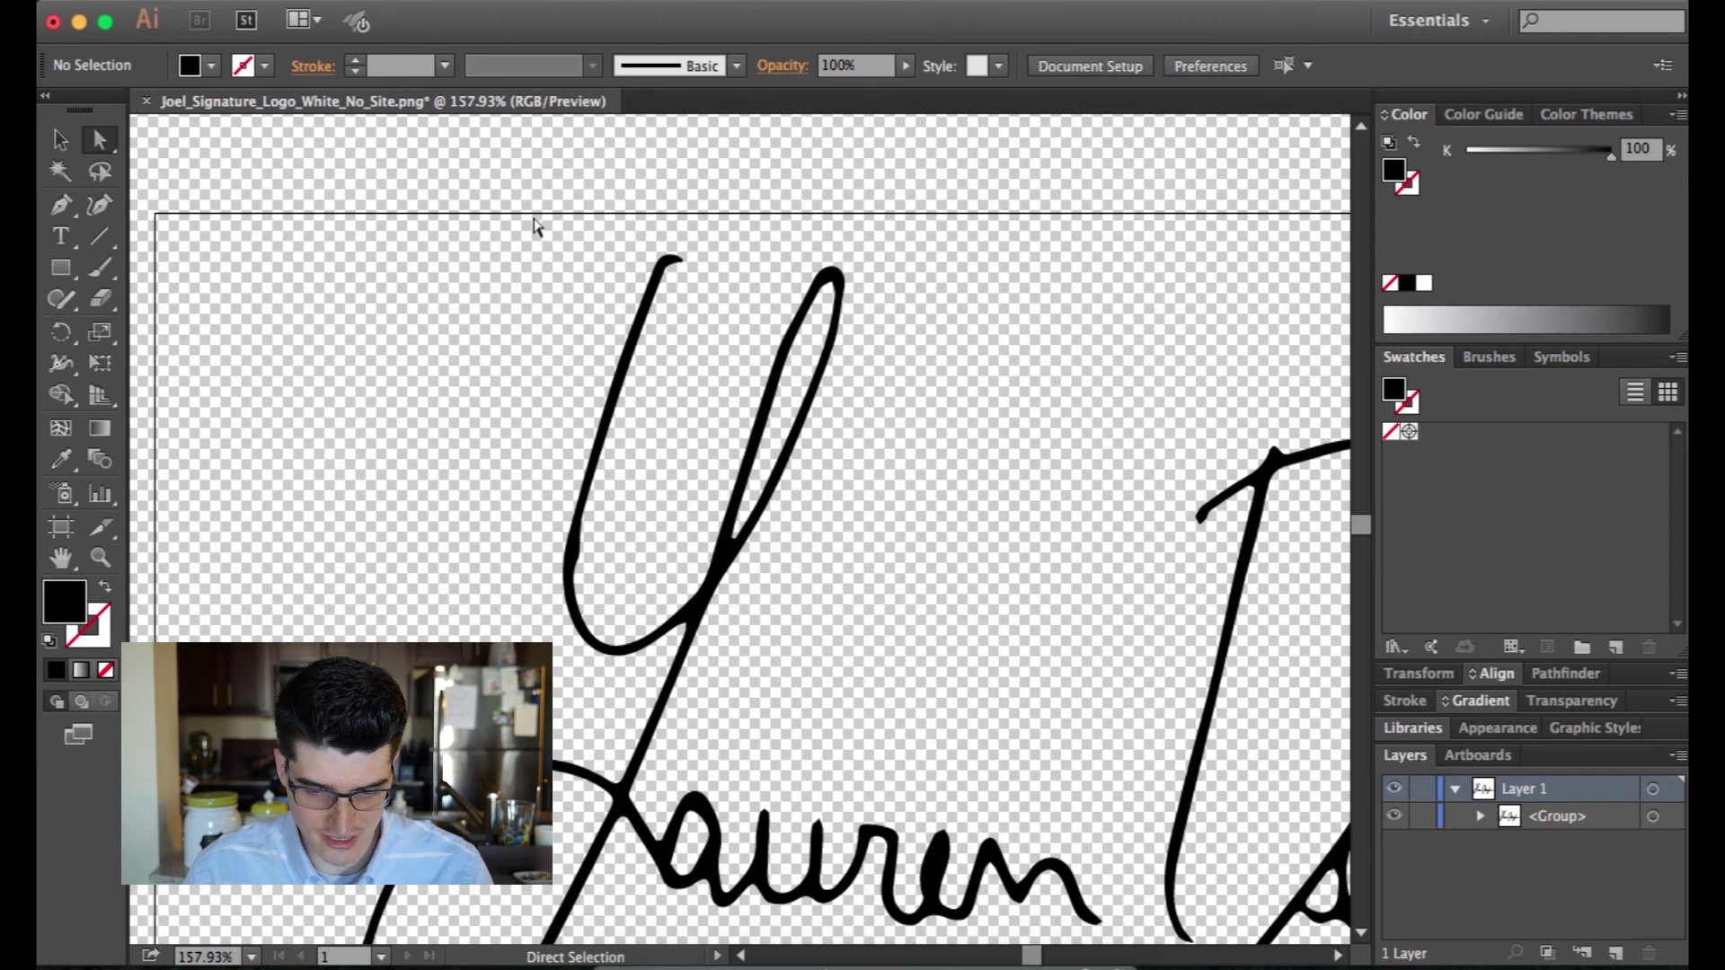
pyautogui.scroll(-5, 470, 258)
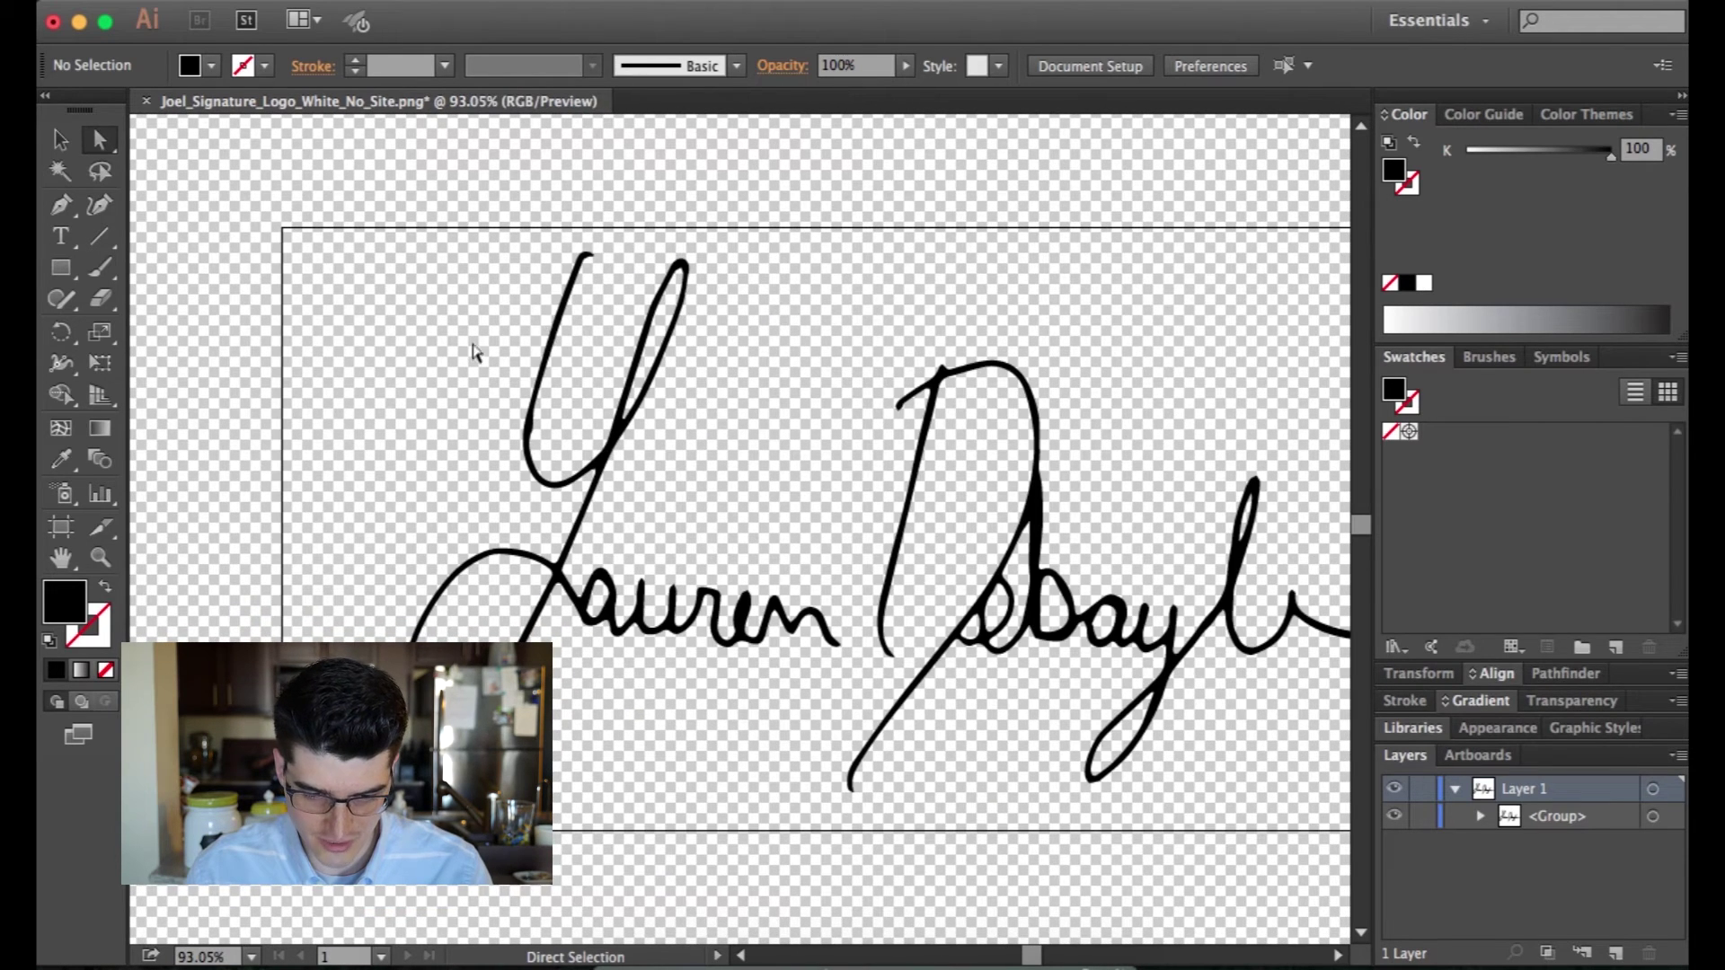
pyautogui.scroll(3, 635, 496)
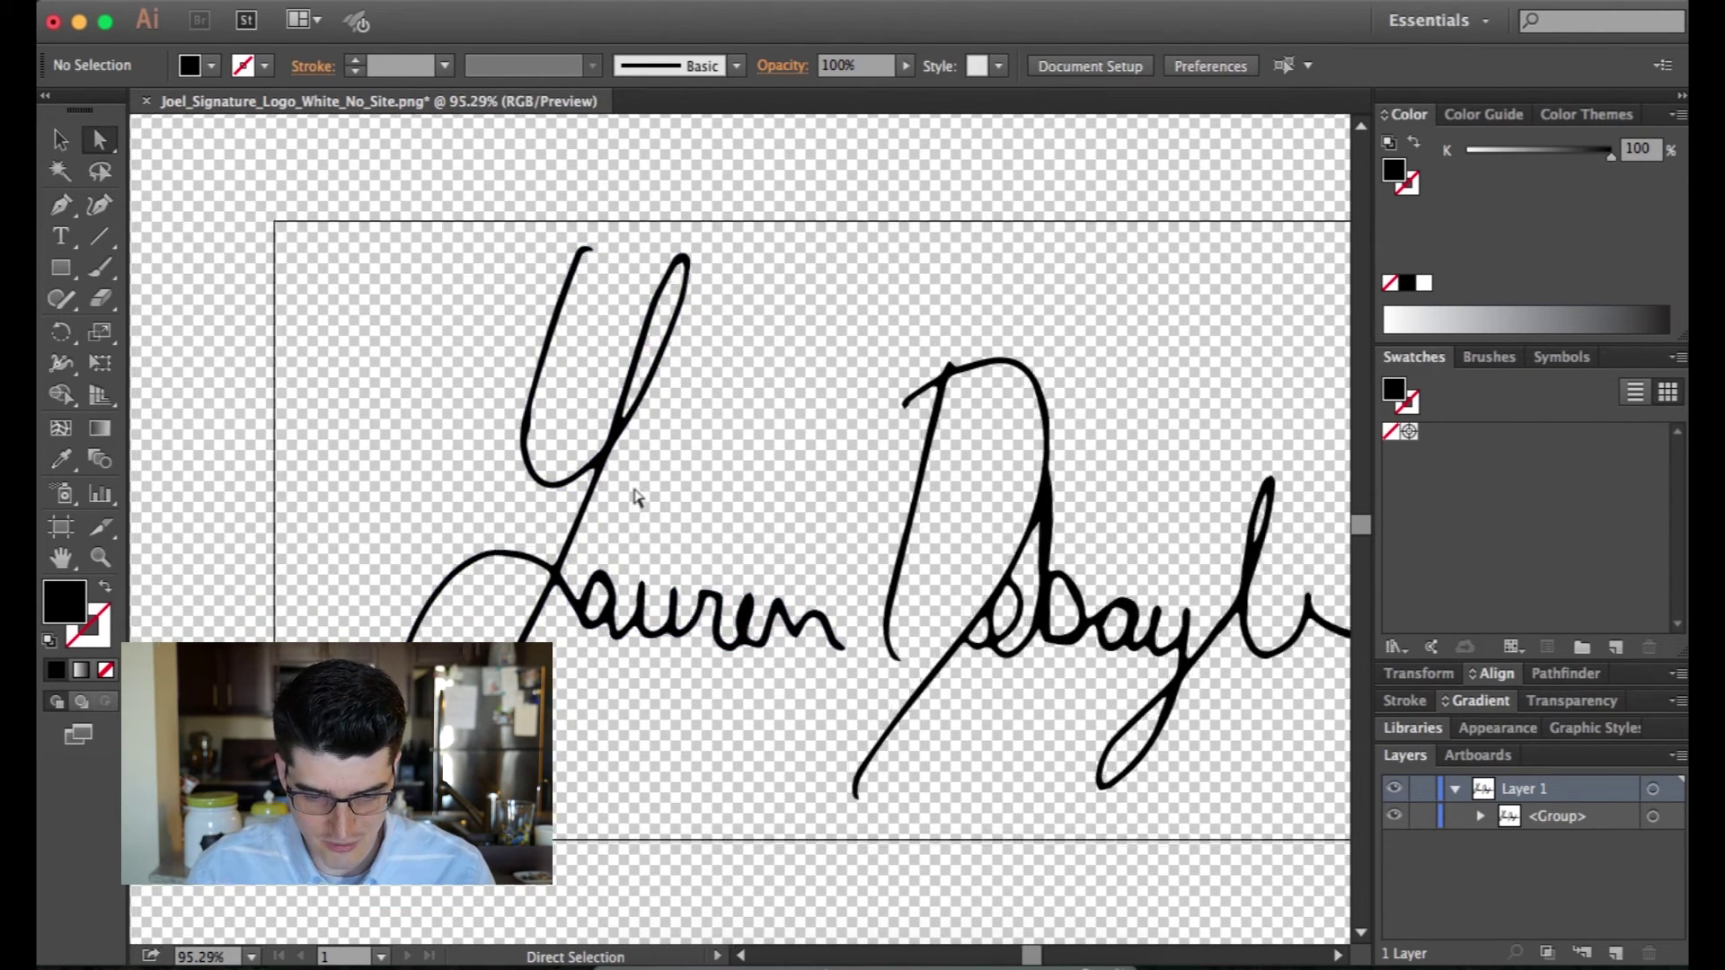
pyautogui.scroll(3, 629, 503)
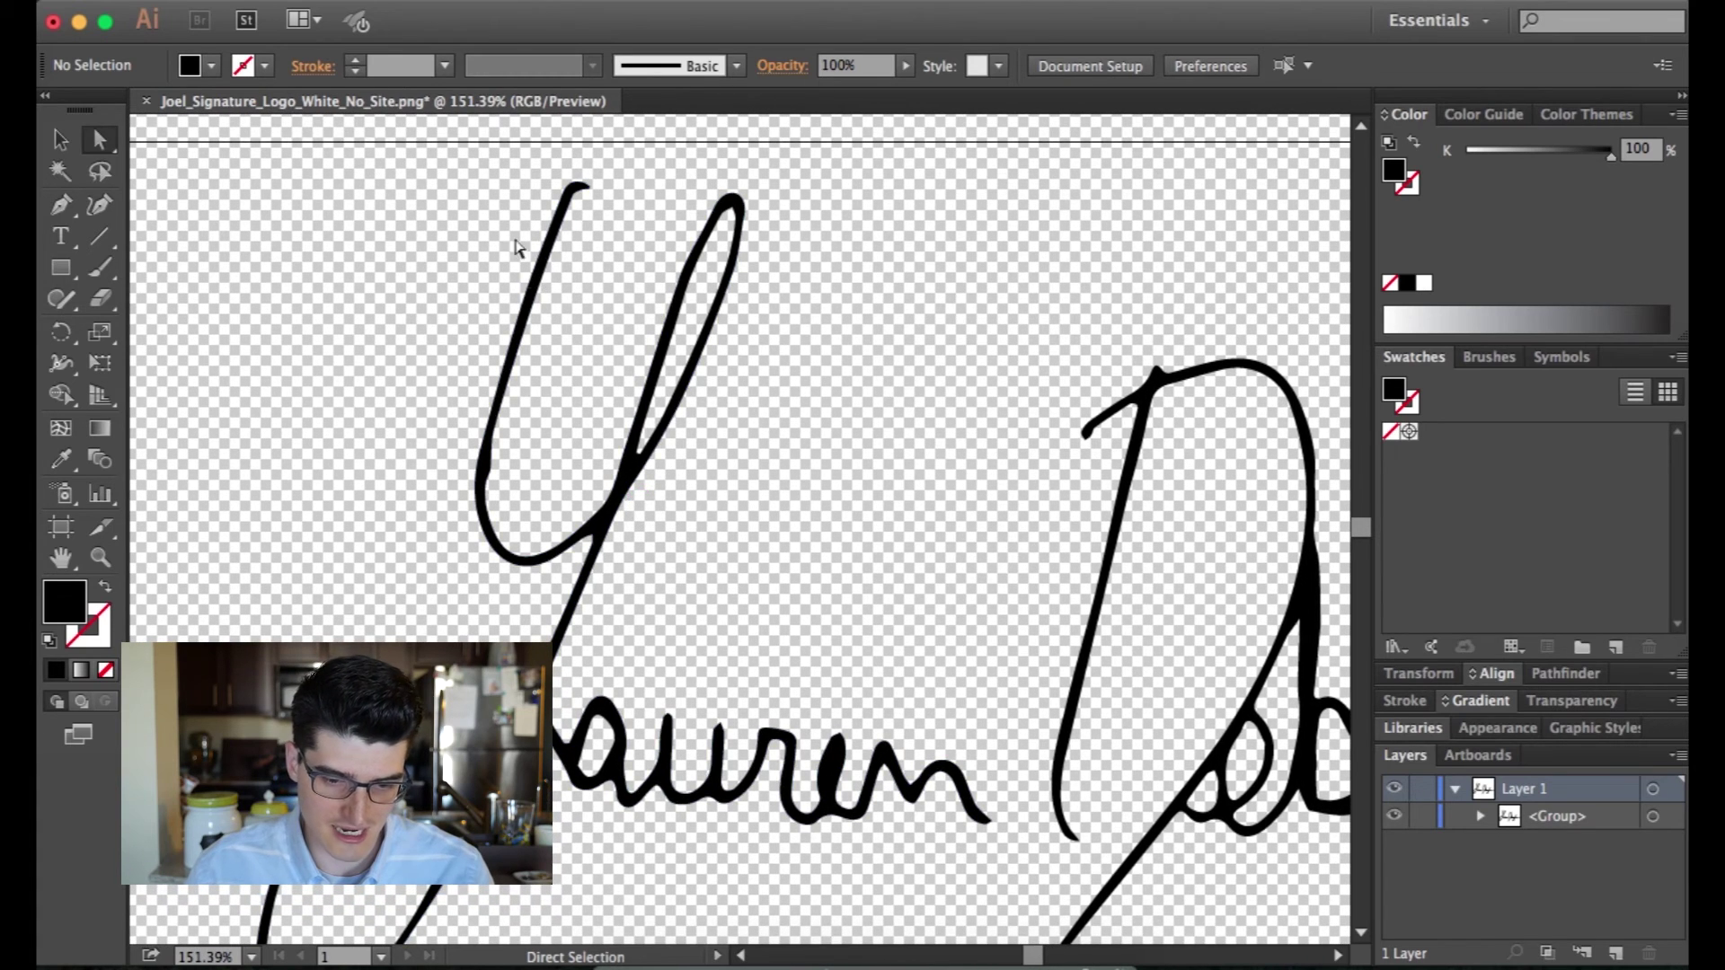
pyautogui.moveTo(440, 163)
pyautogui.mouseDown()
pyautogui.moveTo(817, 454)
pyautogui.moveTo(881, 614)
pyautogui.mouseUp()
pyautogui.press('Down')
pyautogui.press('Down')
pyautogui.press('Down')
pyautogui.press('Down')
pyautogui.press('Down')
pyautogui.press('Left')
pyautogui.press('Left')
pyautogui.press('Left')
pyautogui.press('Left')
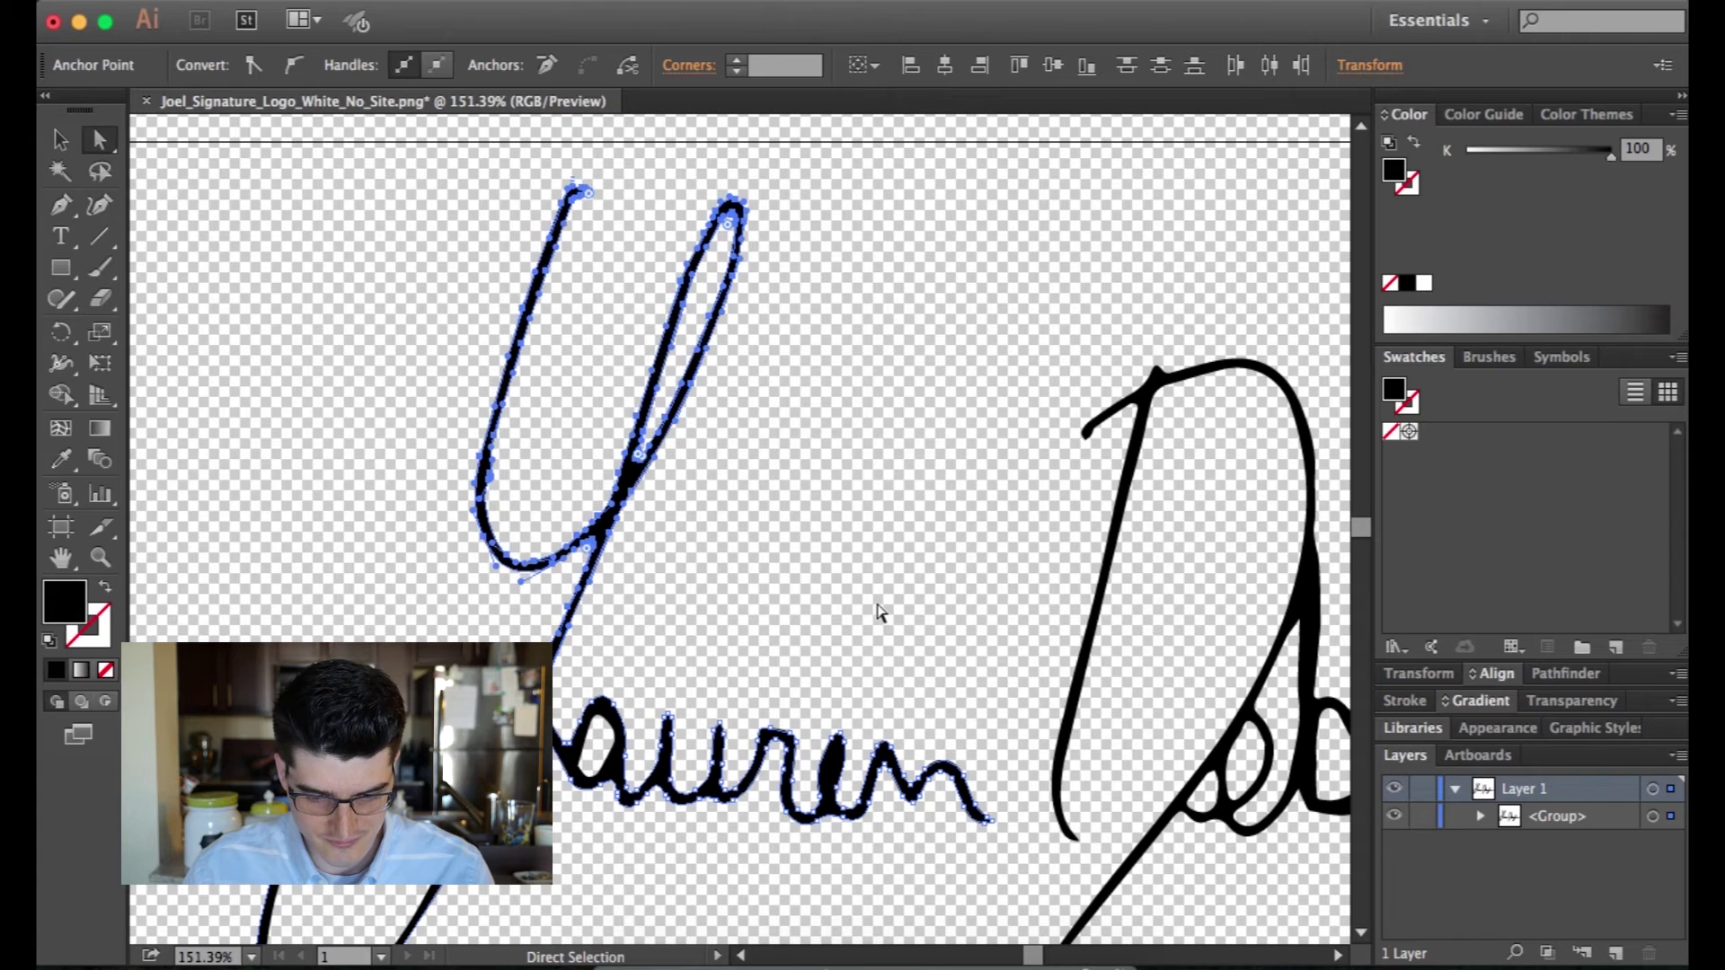
pyautogui.press('Down')
pyautogui.press('Down')
pyautogui.press('Down')
pyautogui.press('Down')
pyautogui.press('Down')
pyautogui.press('Down')
pyautogui.press('Down')
pyautogui.press('Left')
pyautogui.press('Left')
pyautogui.press('Left')
pyautogui.press('Down')
pyautogui.press('Down')
pyautogui.press('Down')
pyautogui.press('Down')
pyautogui.press('Down')
pyautogui.press('Down')
pyautogui.press('Left')
pyautogui.press('Left')
pyautogui.press('Left')
pyautogui.click(879, 613)
pyautogui.press('super+0')
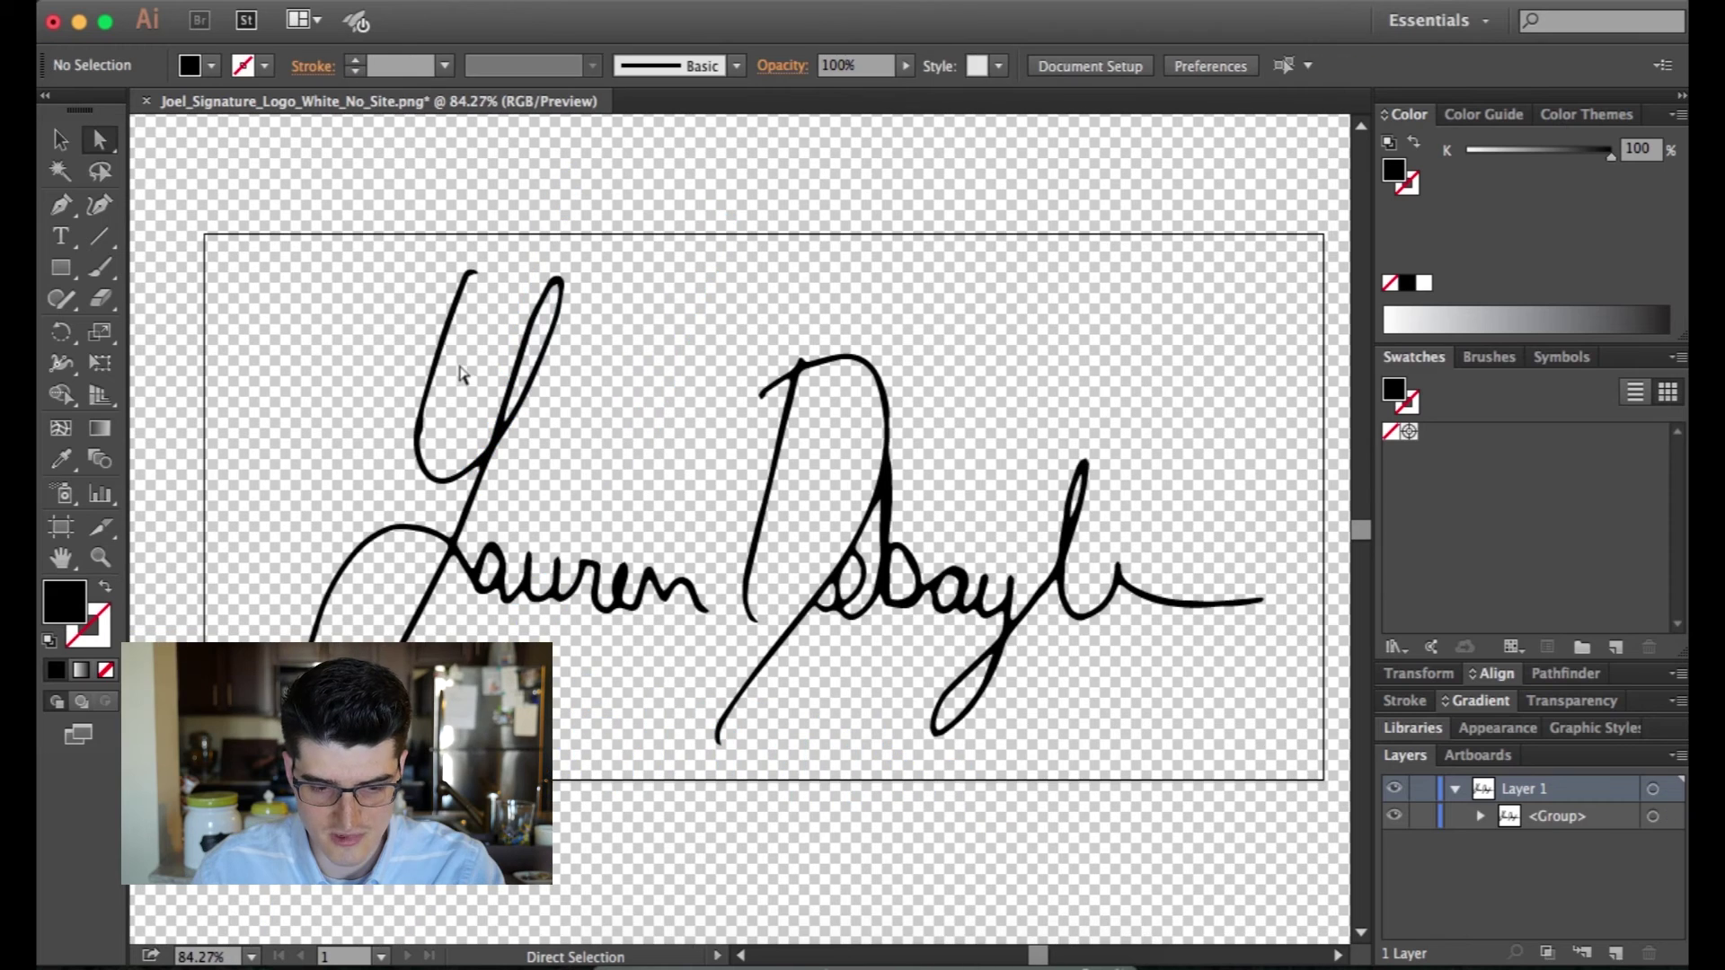
# - Export the signature artwork in PNG format to the current logo folder, replacing the existing file of the same name
pyautogui.click(269, 2)
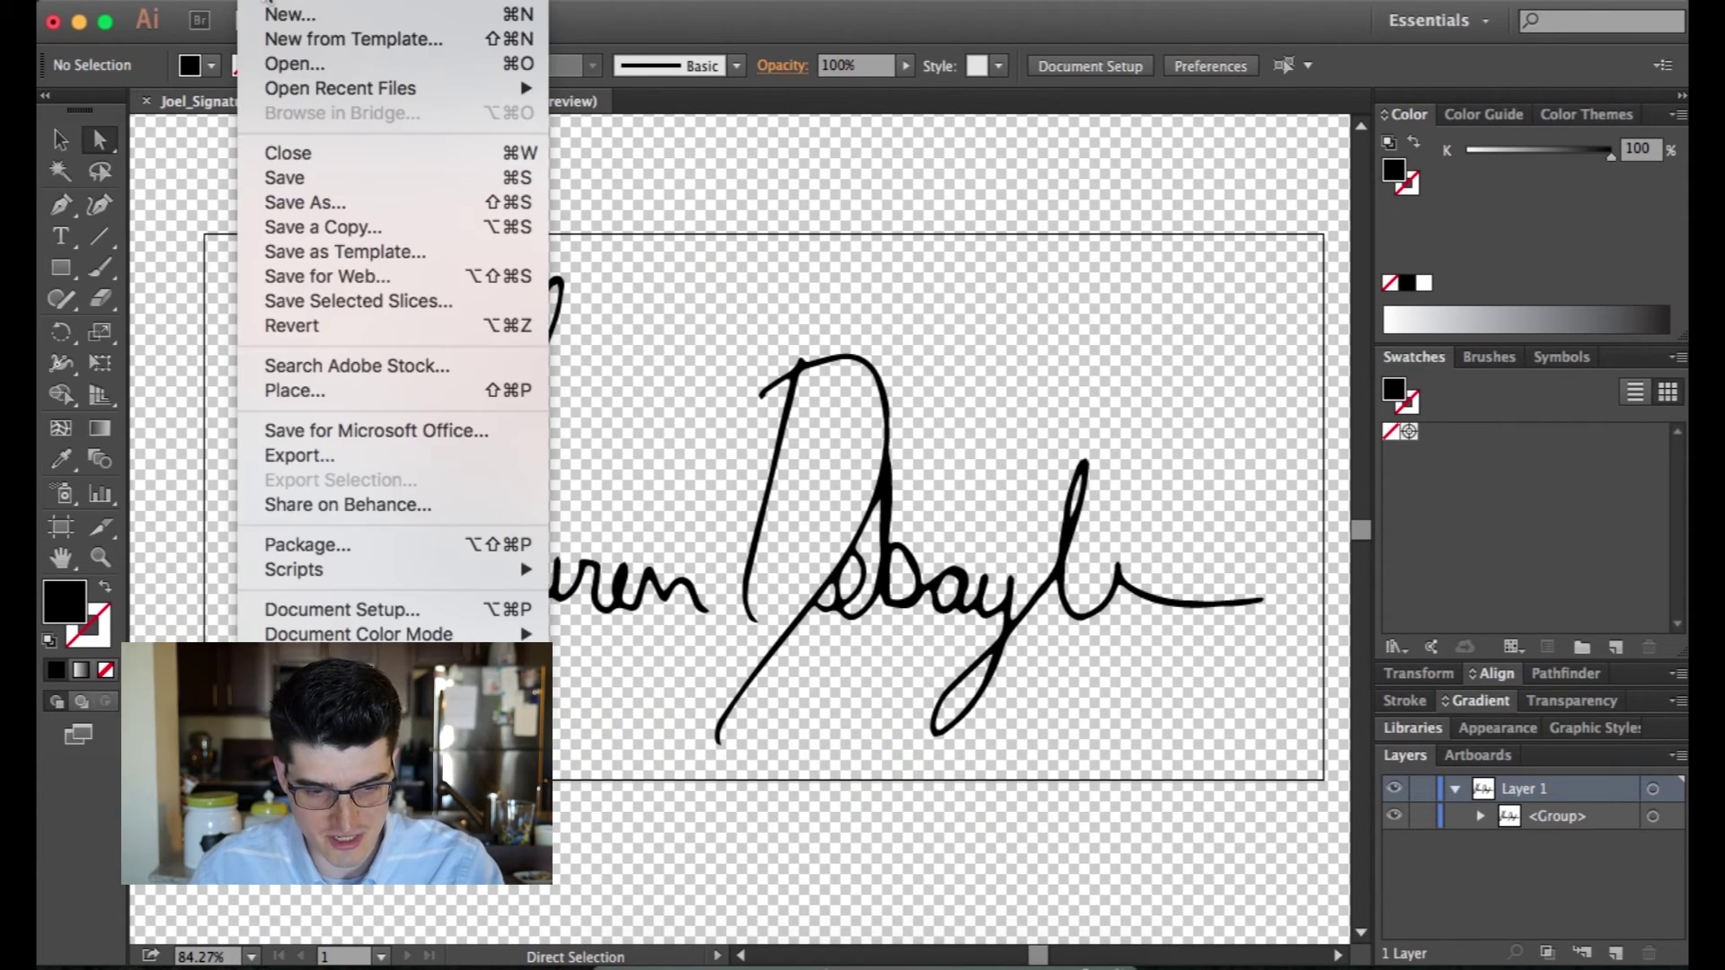
pyautogui.click(381, 453)
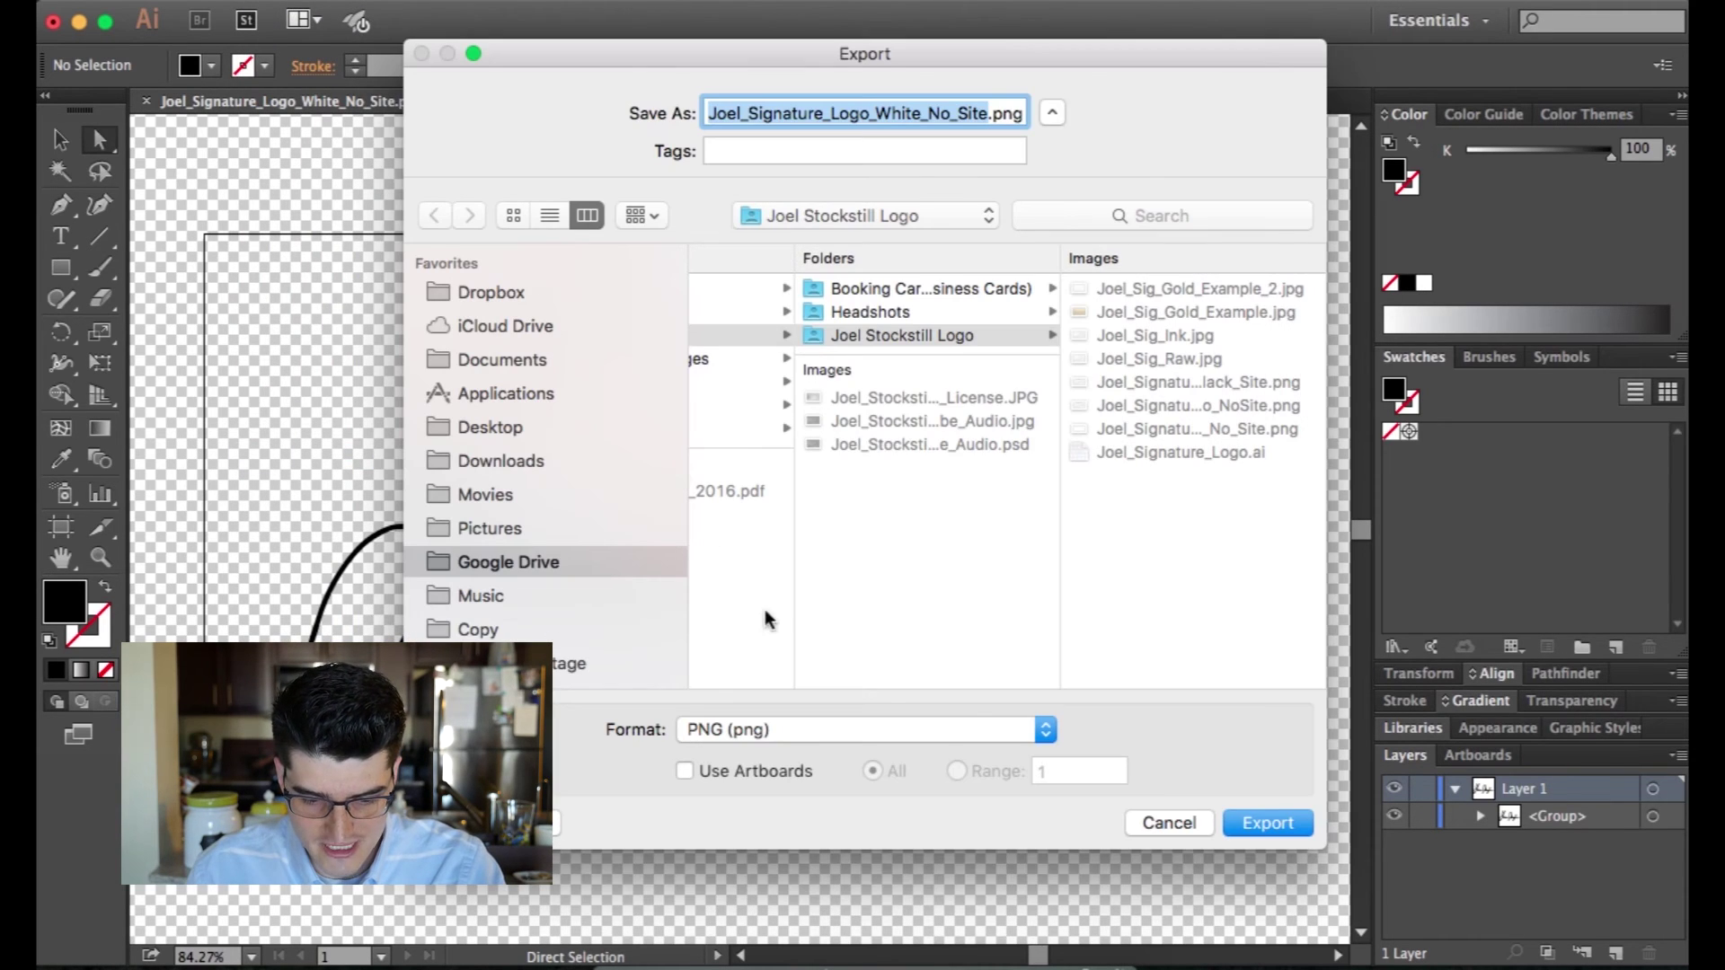
pyautogui.click(782, 728)
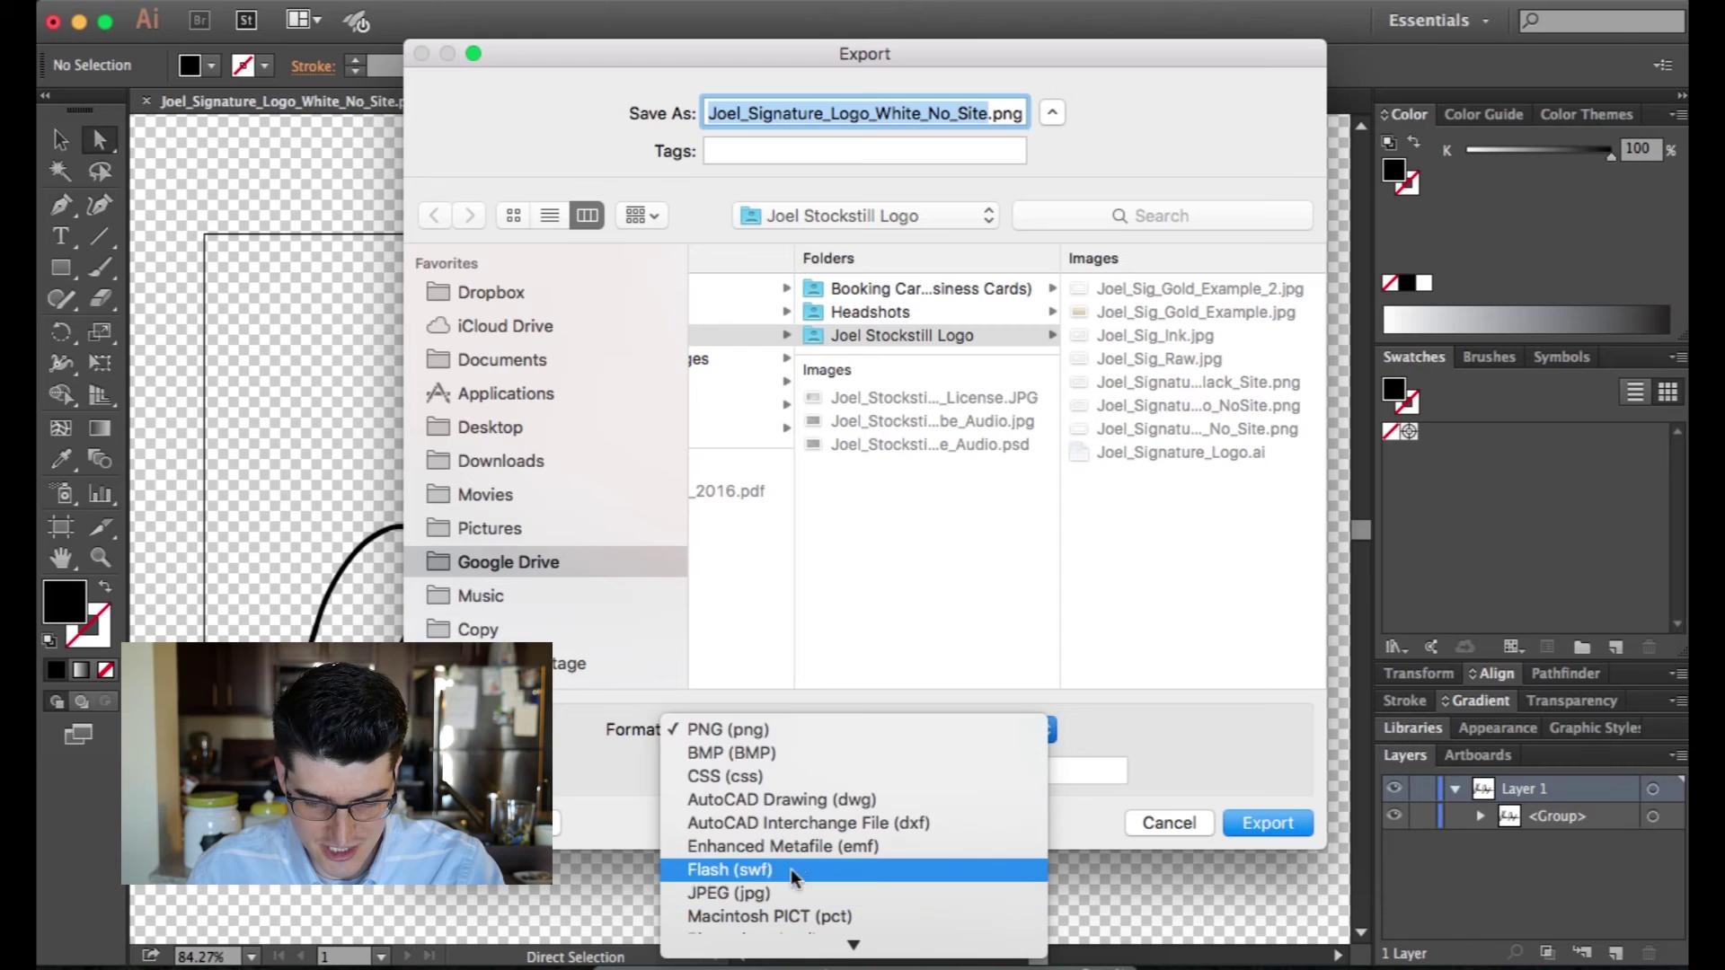
pyautogui.click(806, 728)
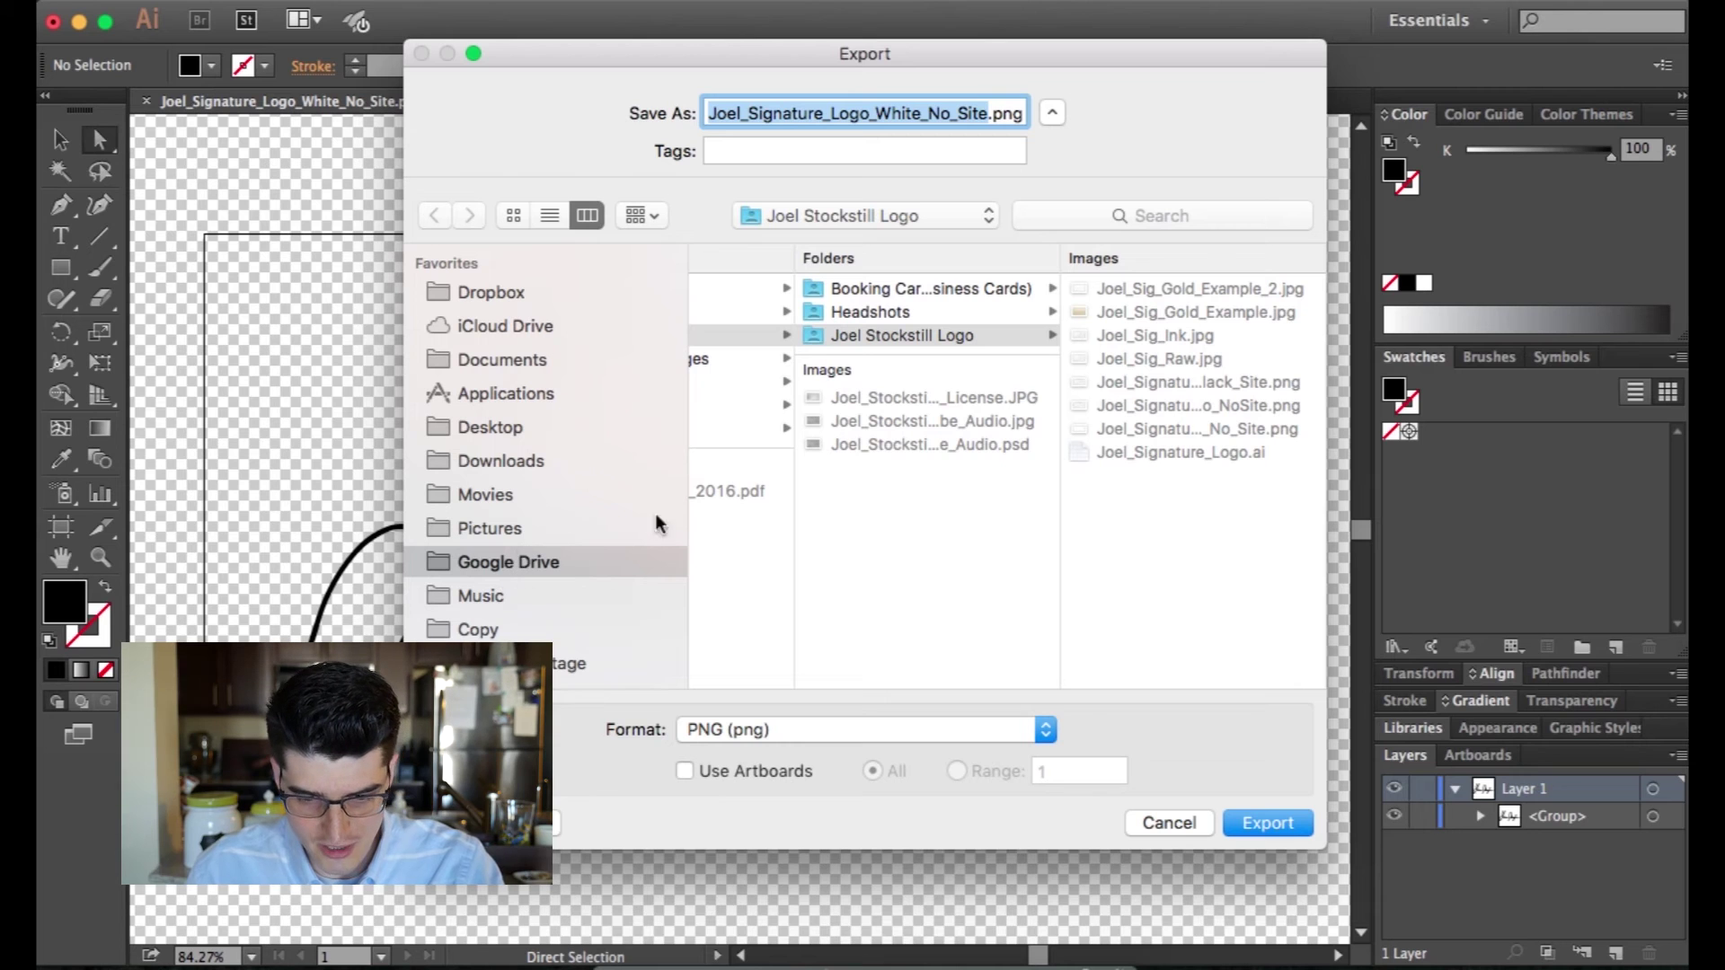
pyautogui.click(1253, 825)
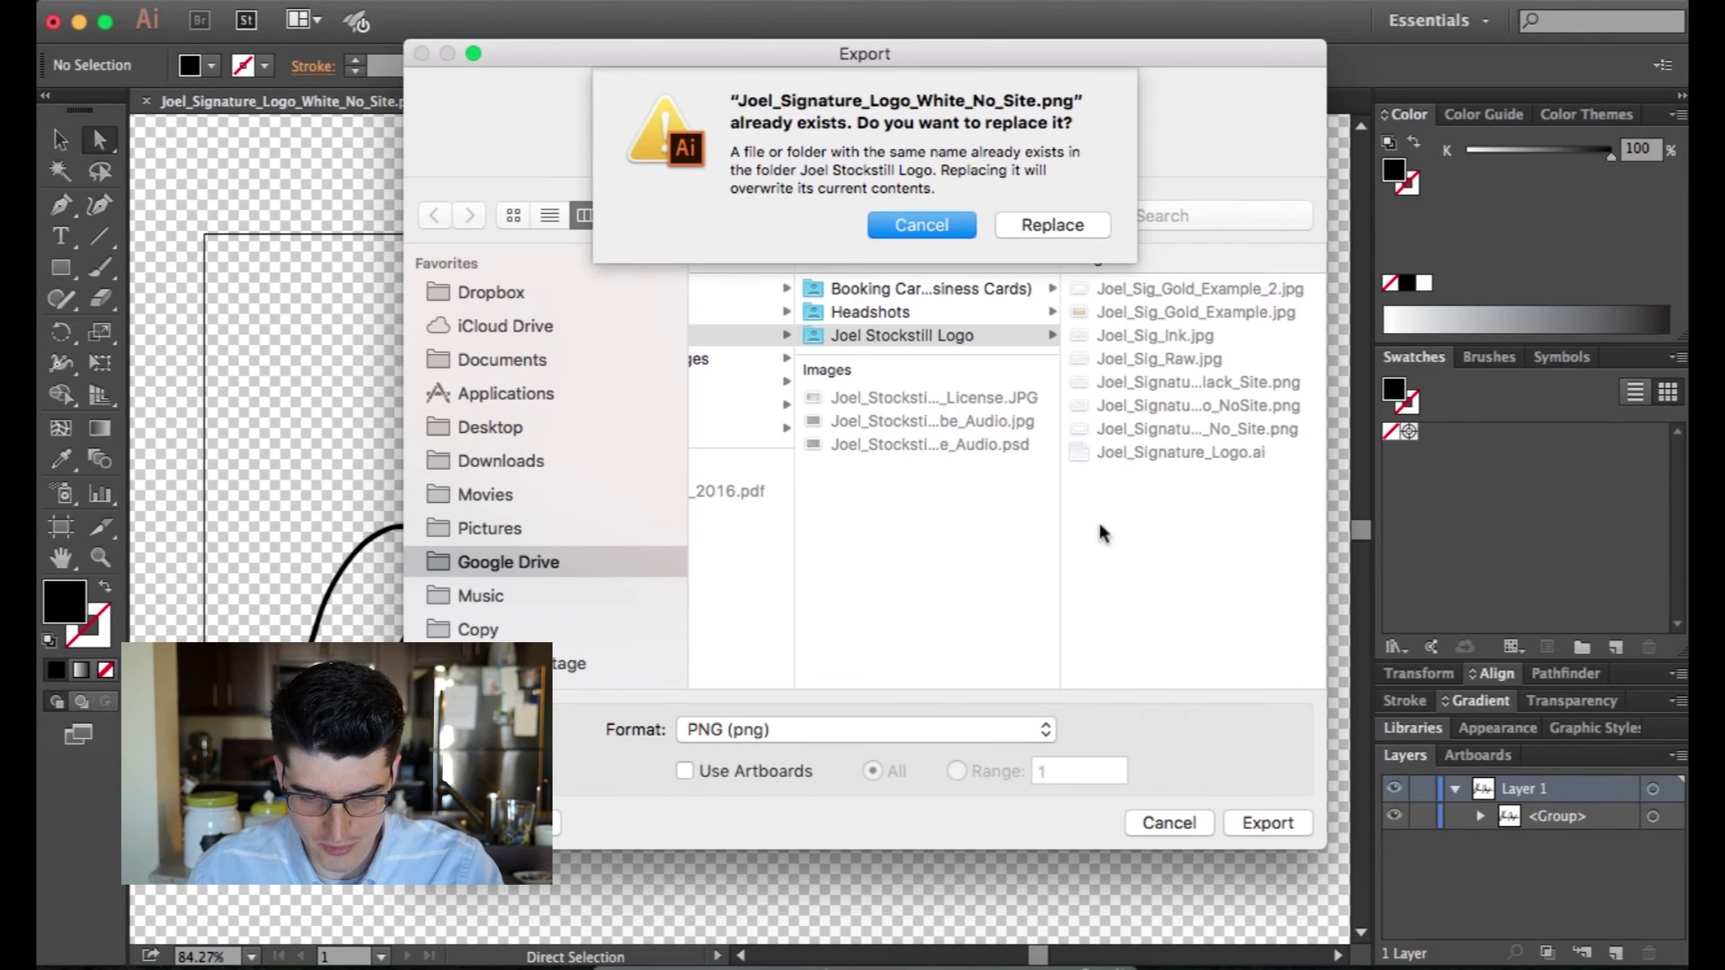
pyautogui.click(1018, 221)
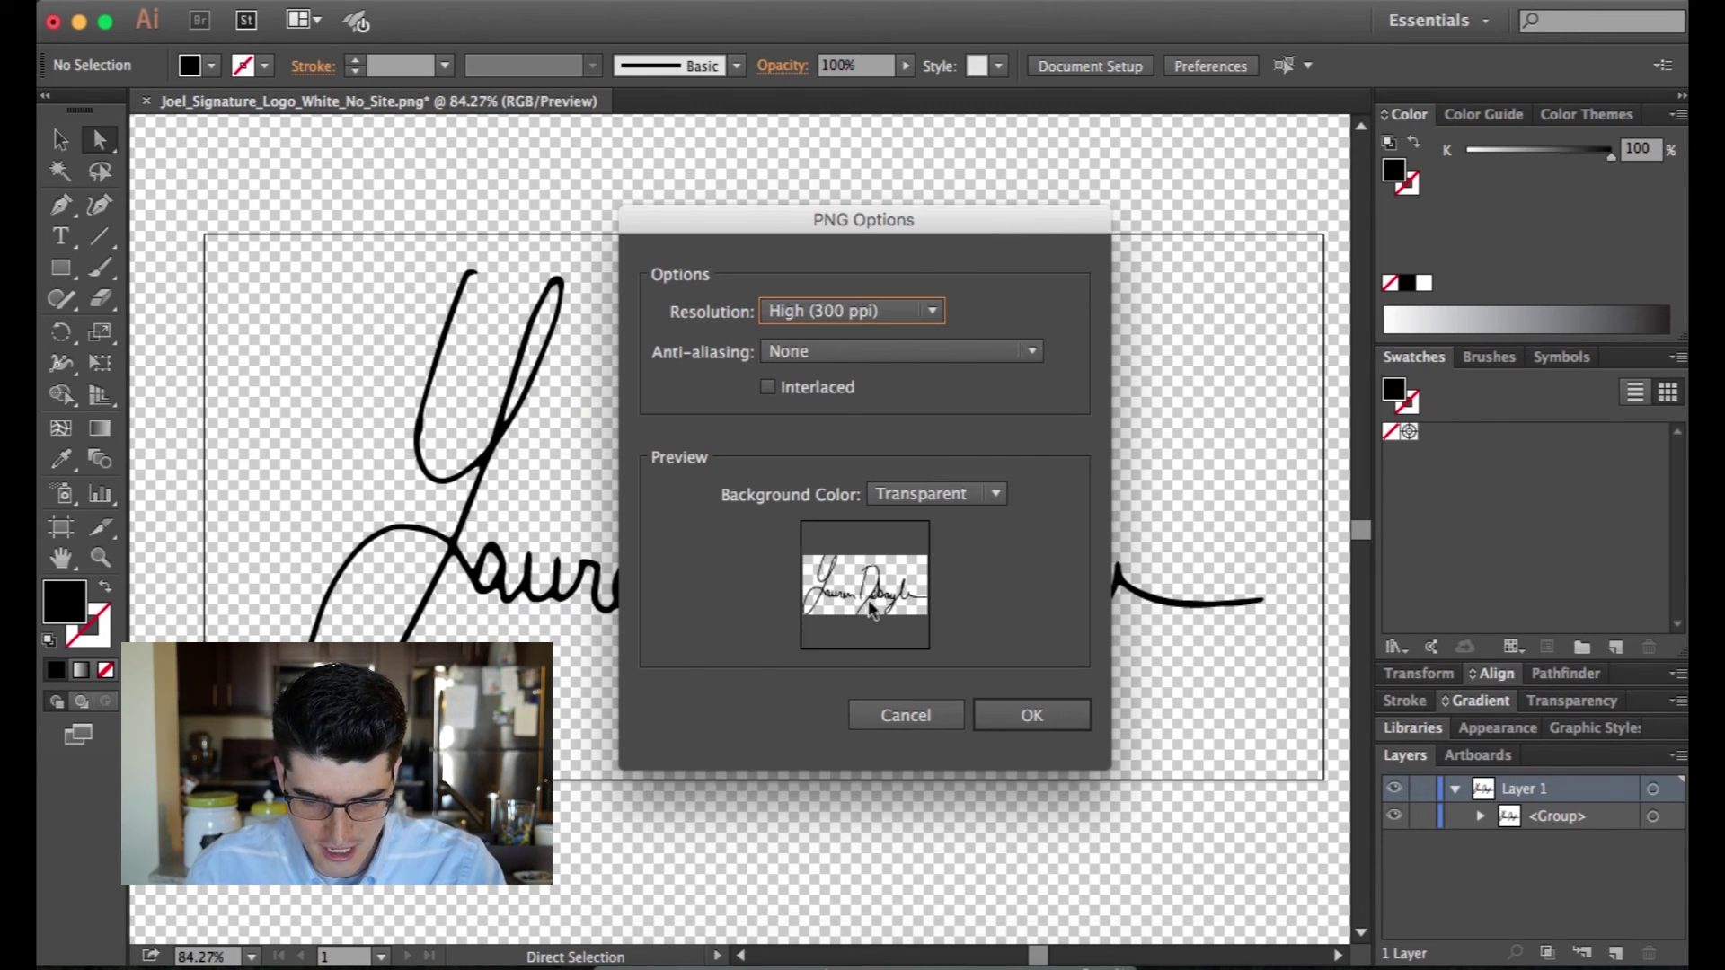
# - Set the PNG resolution to High (300 ppi) with a transparent background colour and confirm the export options
pyautogui.click(845, 310)
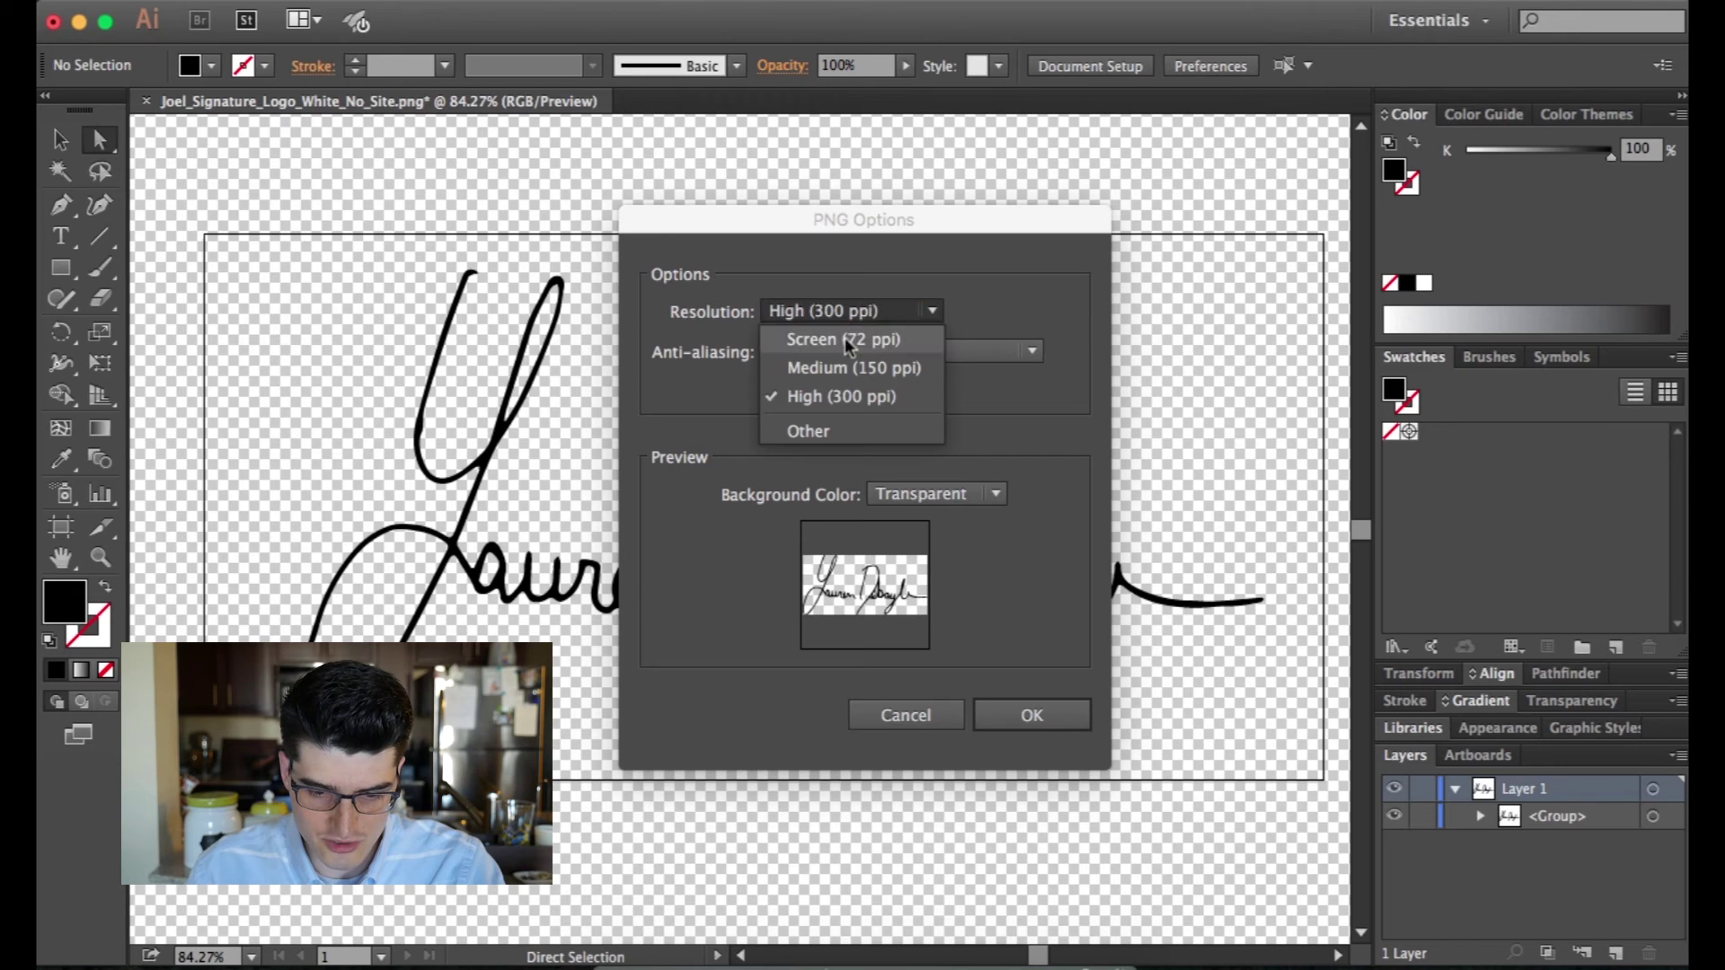
pyautogui.click(844, 402)
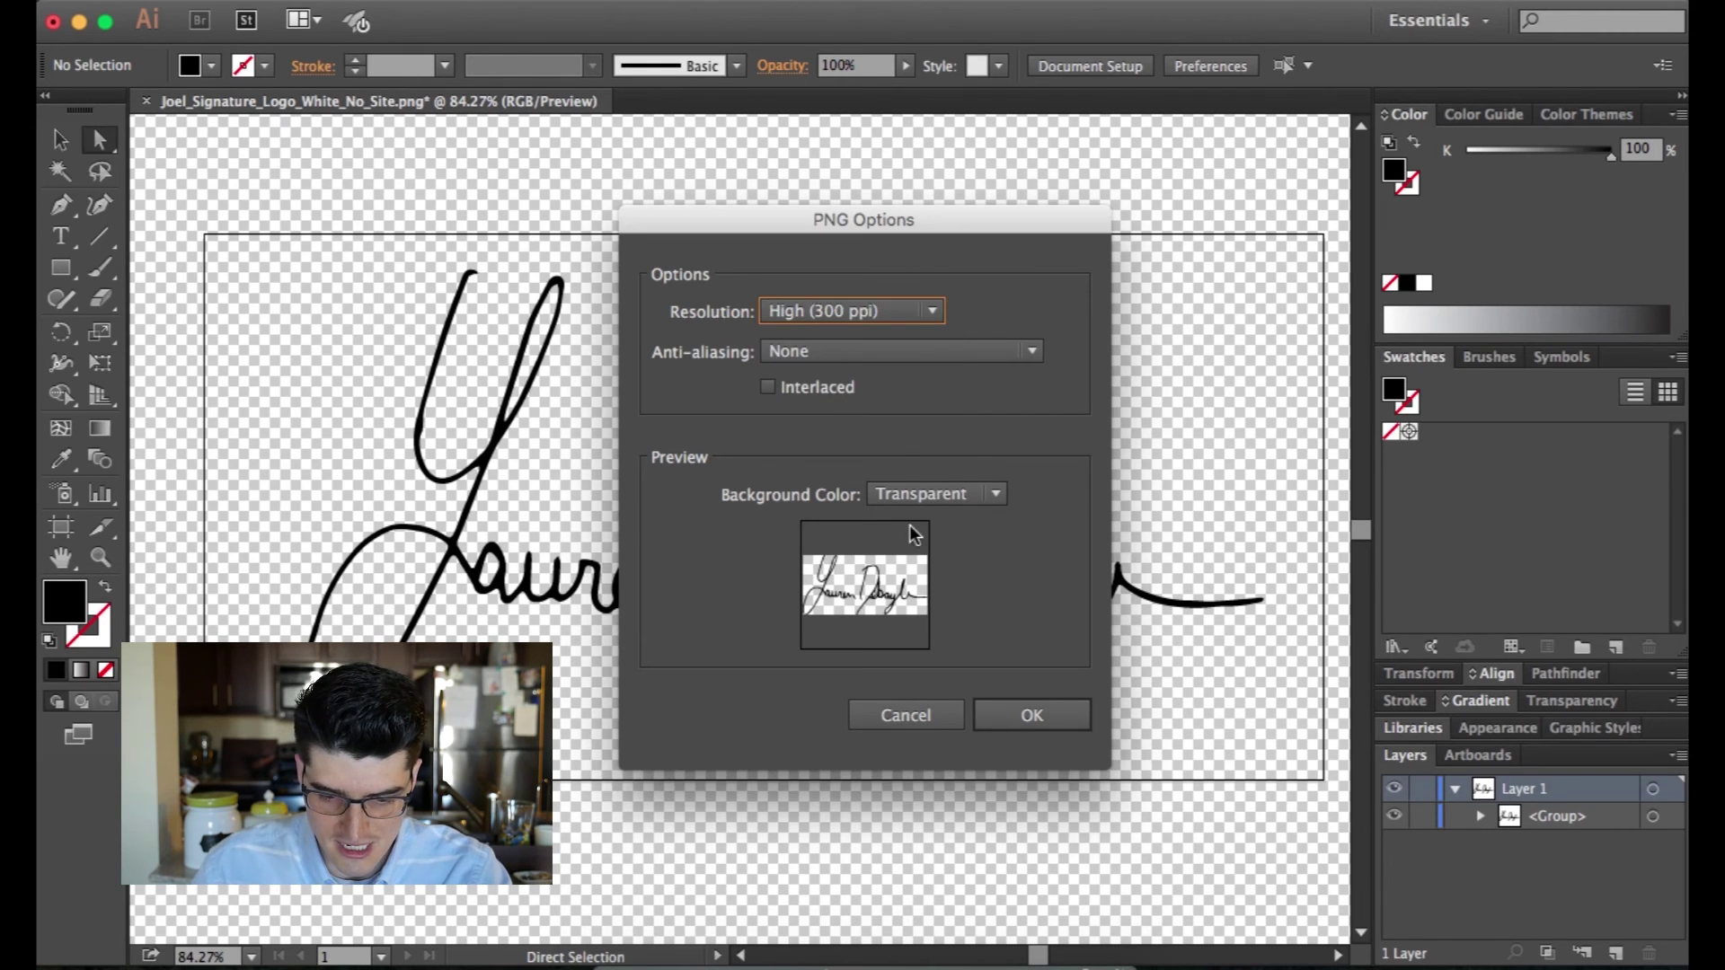
pyautogui.click(967, 496)
pyautogui.click(960, 520)
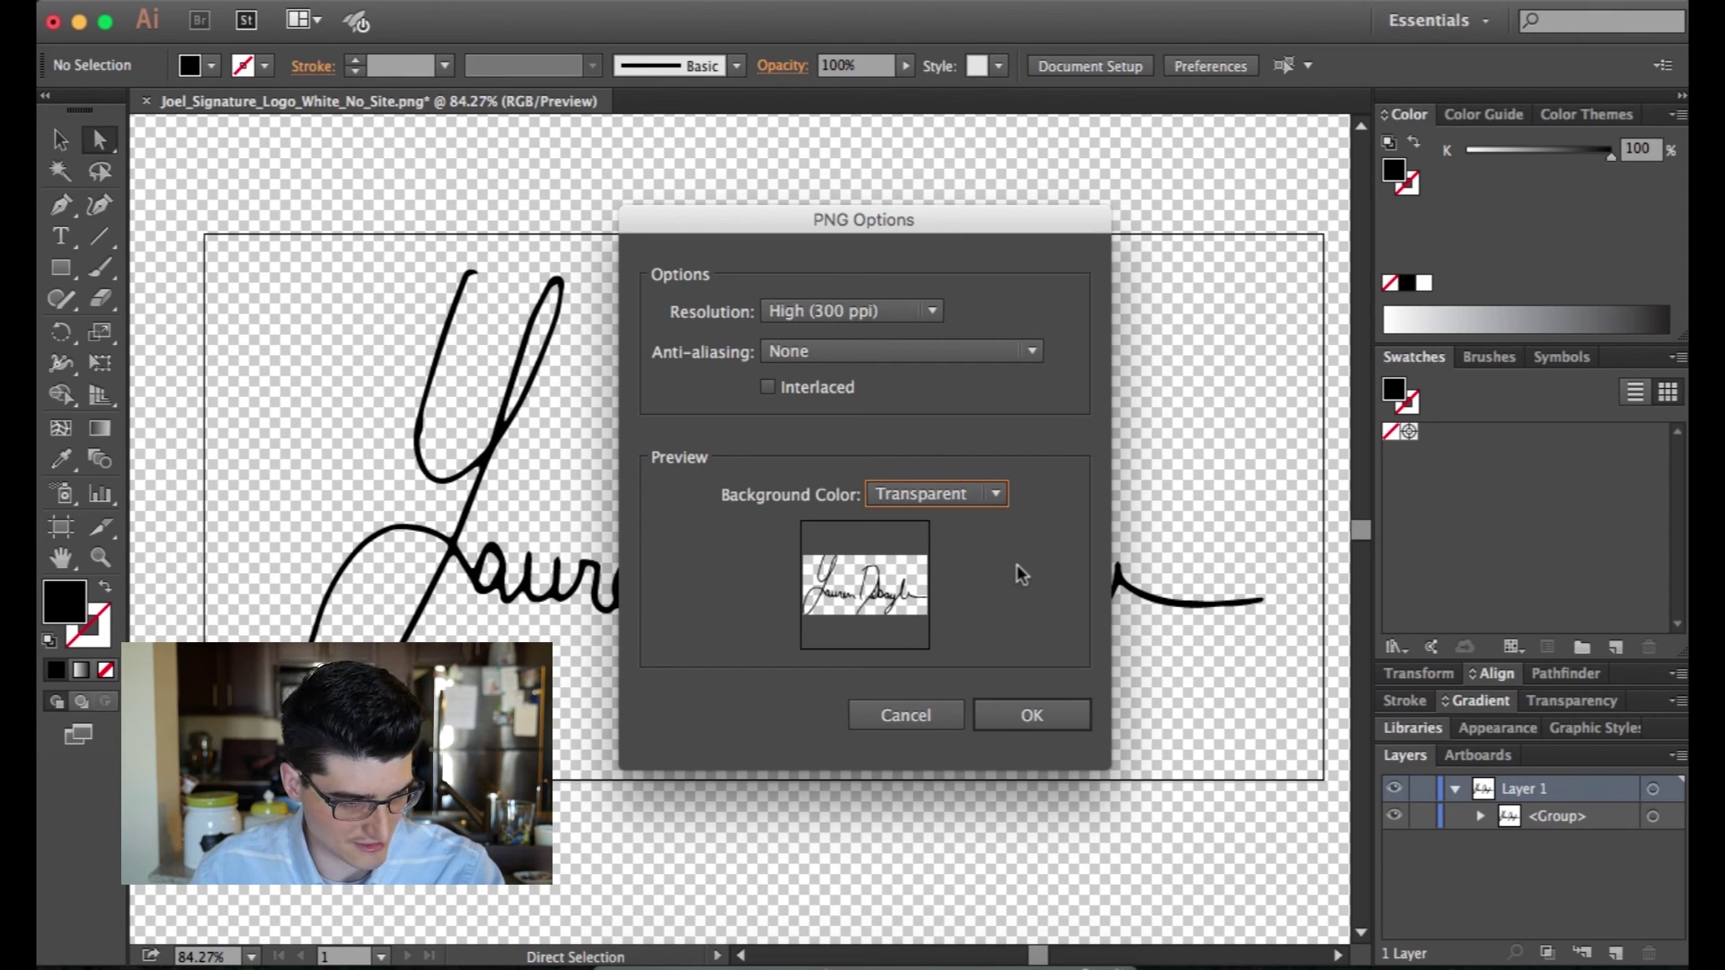
pyautogui.click(1008, 719)
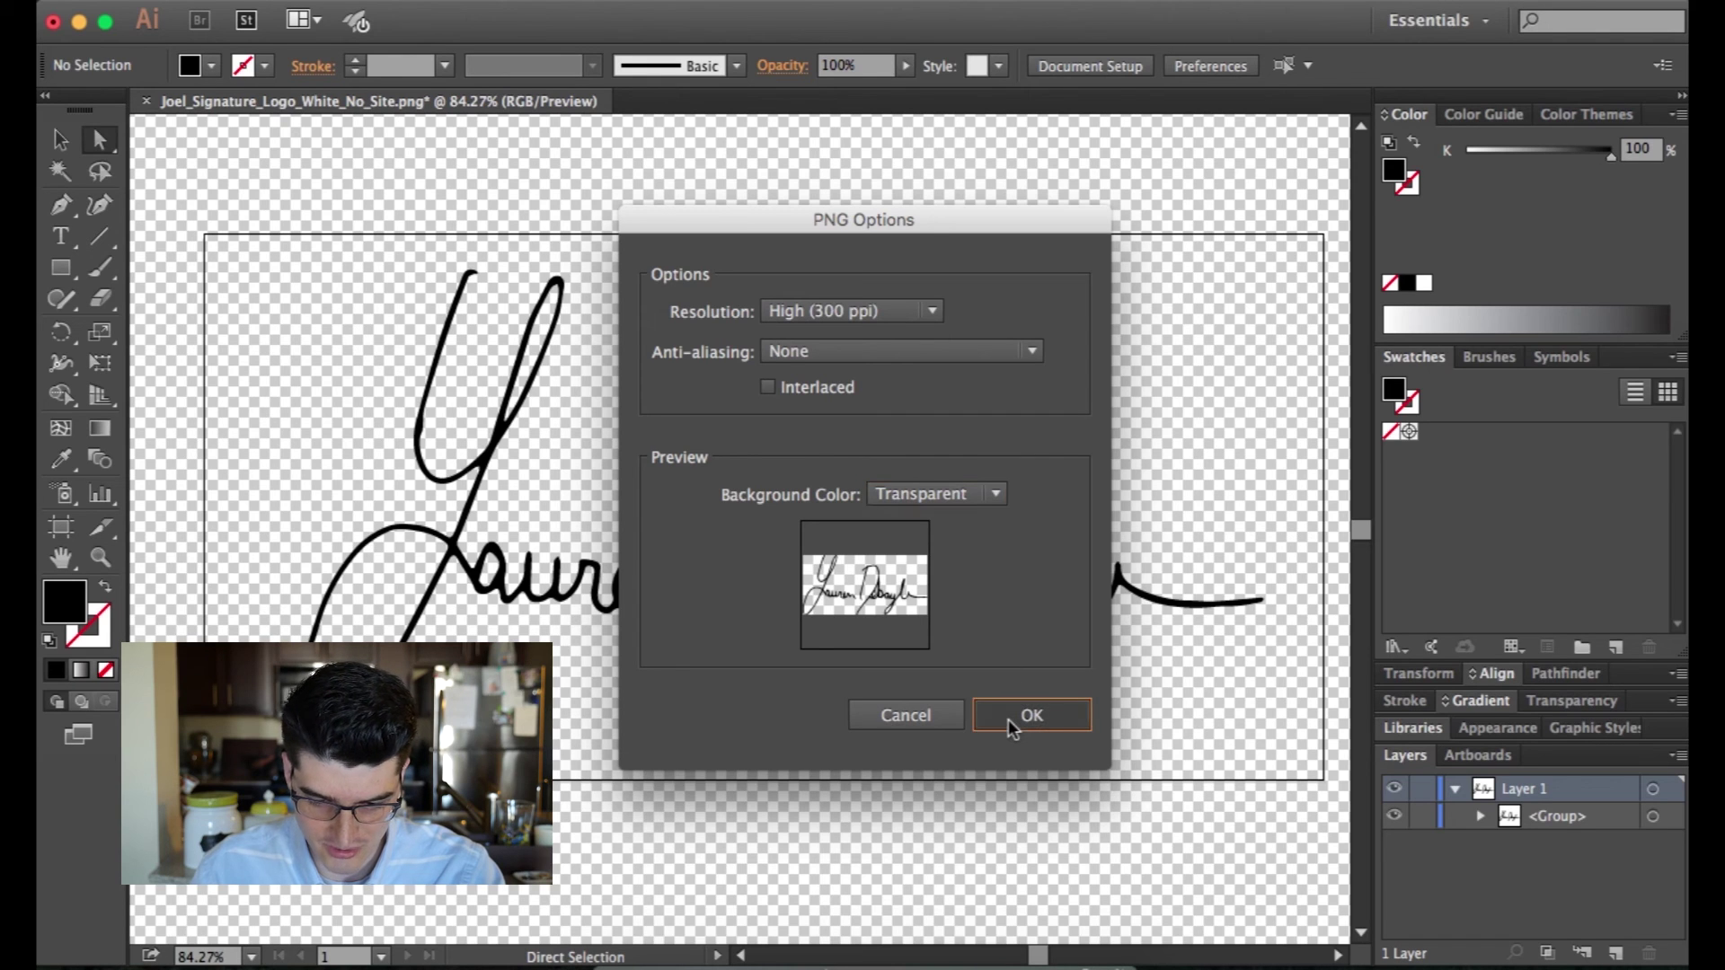